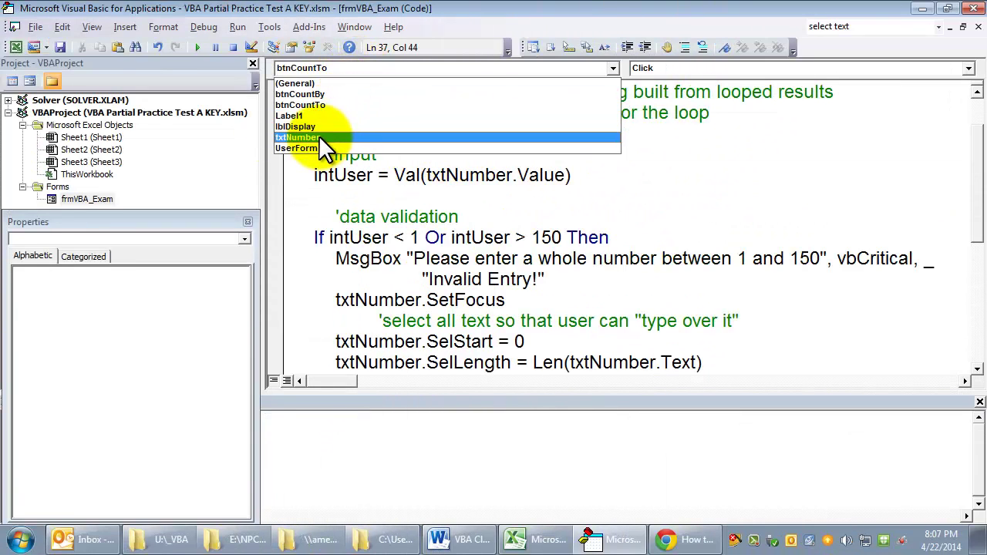
# Browse txtNumber's events in the Object and Procedure dropdowns to reach txtNumber_Enter.
pyautogui.click(297, 137)
pyautogui.click(674, 67)
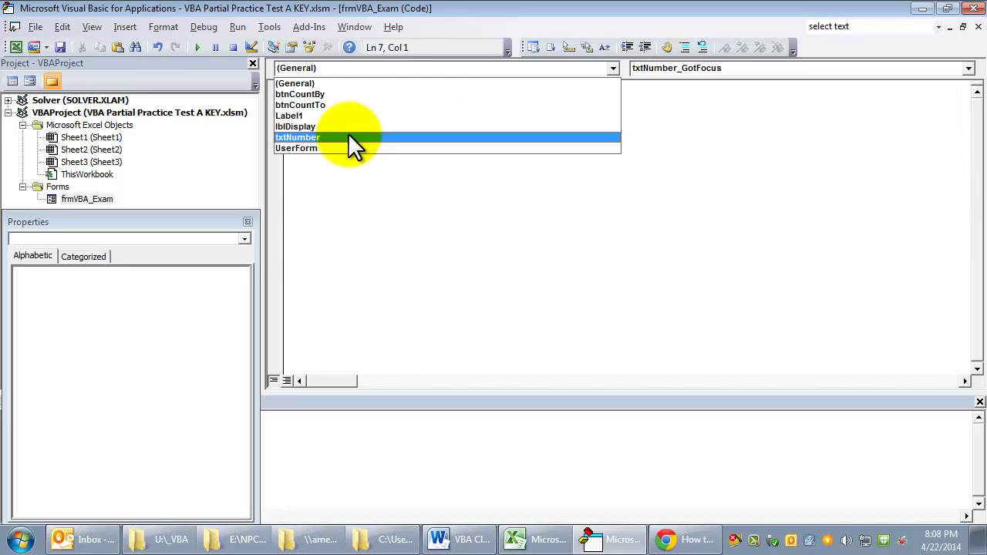
pyautogui.click(353, 137)
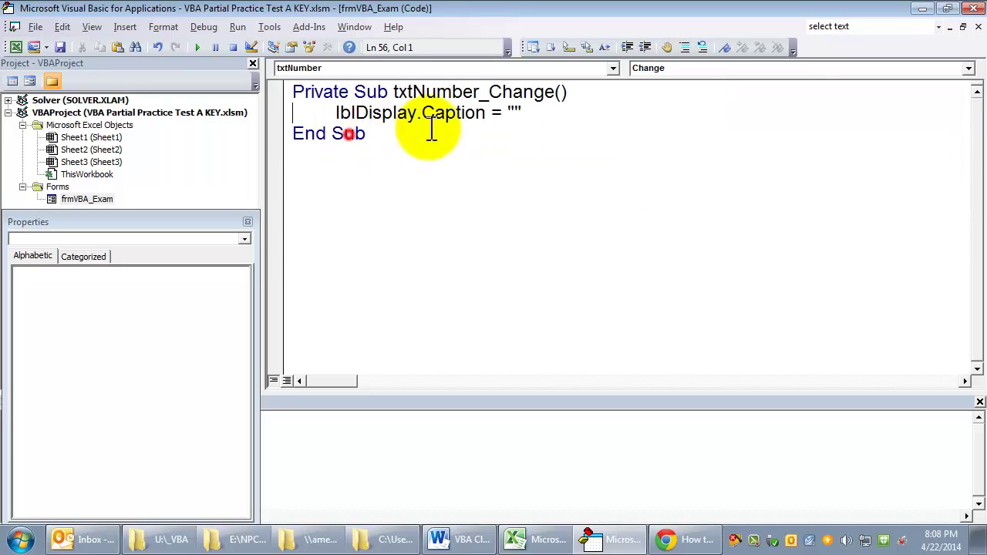
pyautogui.click(970, 68)
pyautogui.scroll(1, 968, 116)
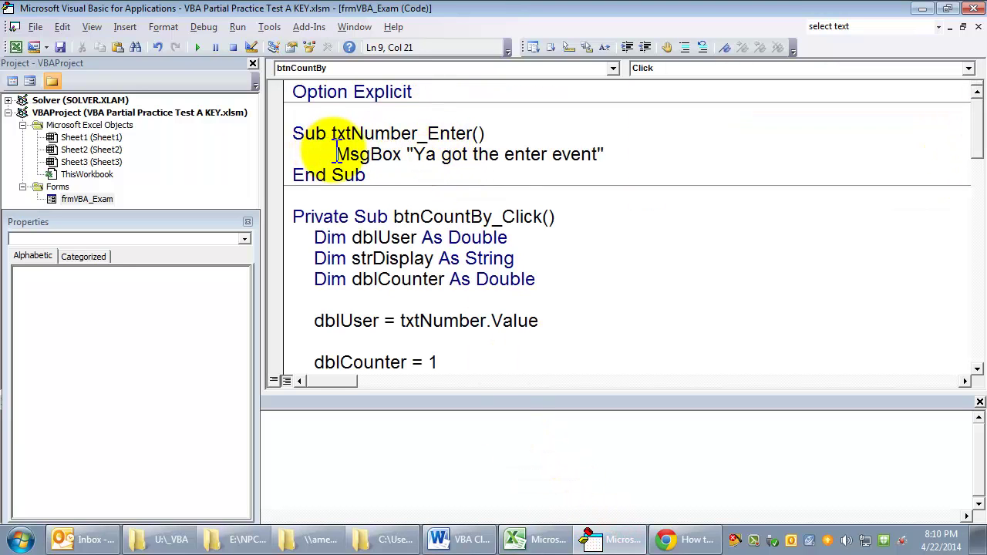
# Replace txtNumber_Enter's MsgBox with the SelStart and SelLength lines copied from btnCountTo_Click.
pyautogui.moveTo(335, 154); pyautogui.dragTo(609, 154)
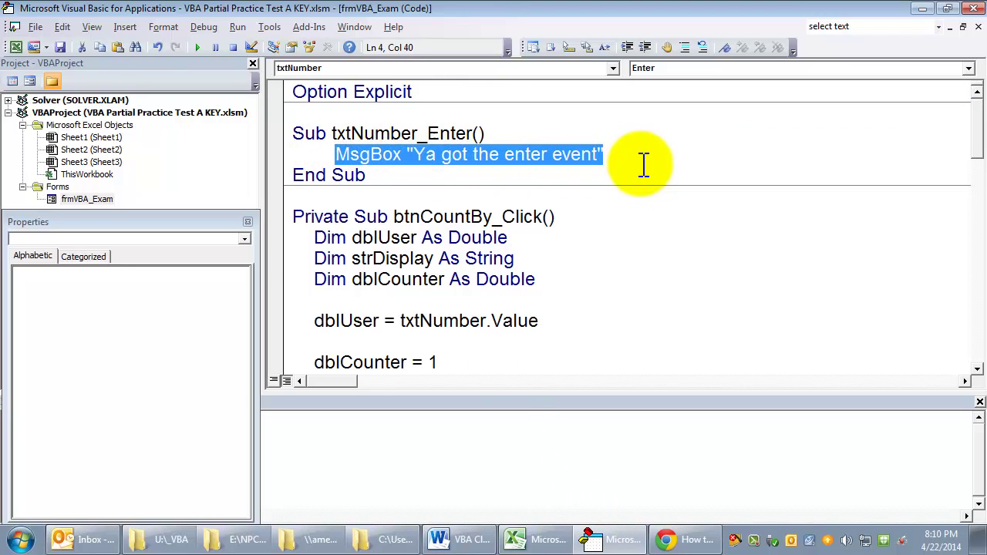
pyautogui.press('Delete')
pyautogui.scroll(-2, 444, 324)
pyautogui.scroll(-2, 443, 324)
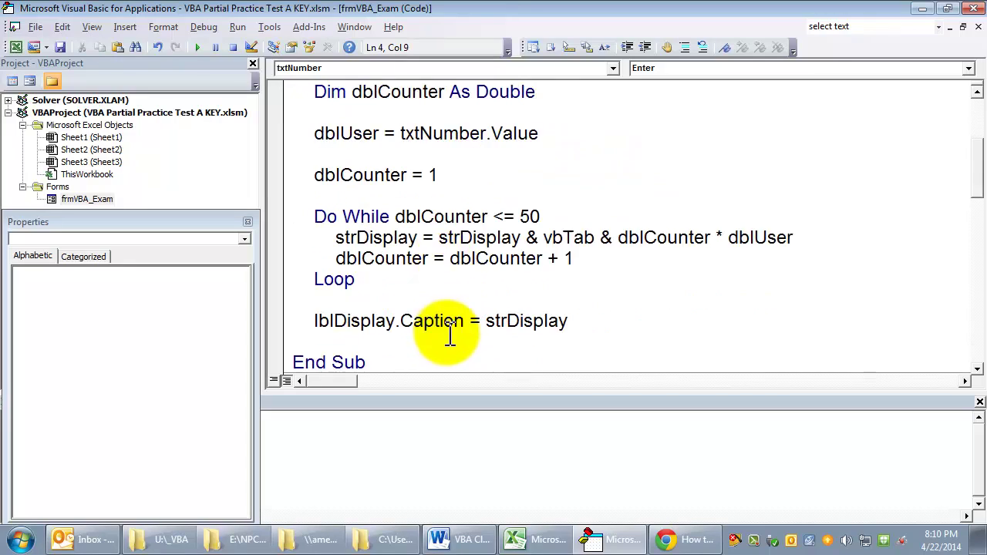
pyautogui.scroll(-2, 451, 335)
pyautogui.scroll(-4, 452, 335)
pyautogui.scroll(-2, 448, 335)
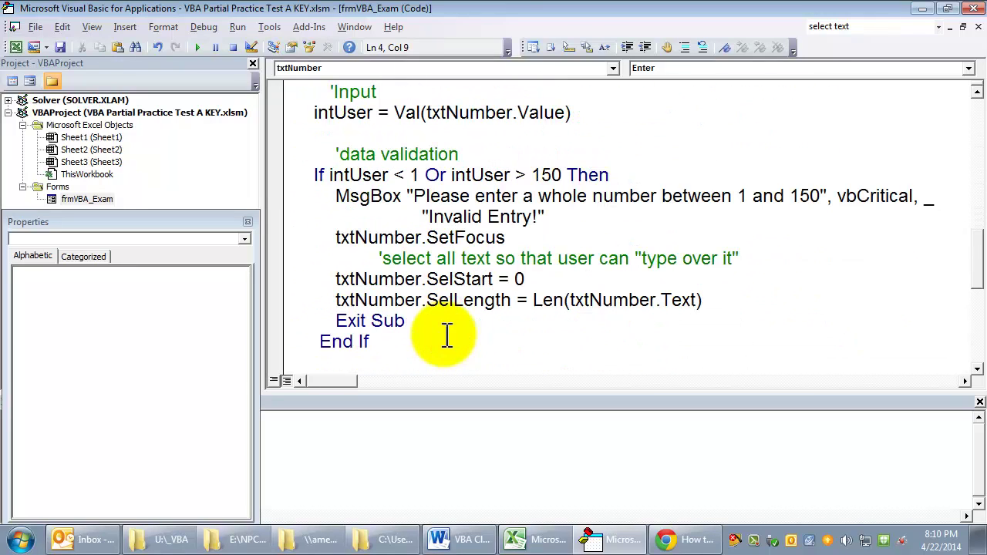
pyautogui.moveTo(285, 278); pyautogui.dragTo(286, 300)
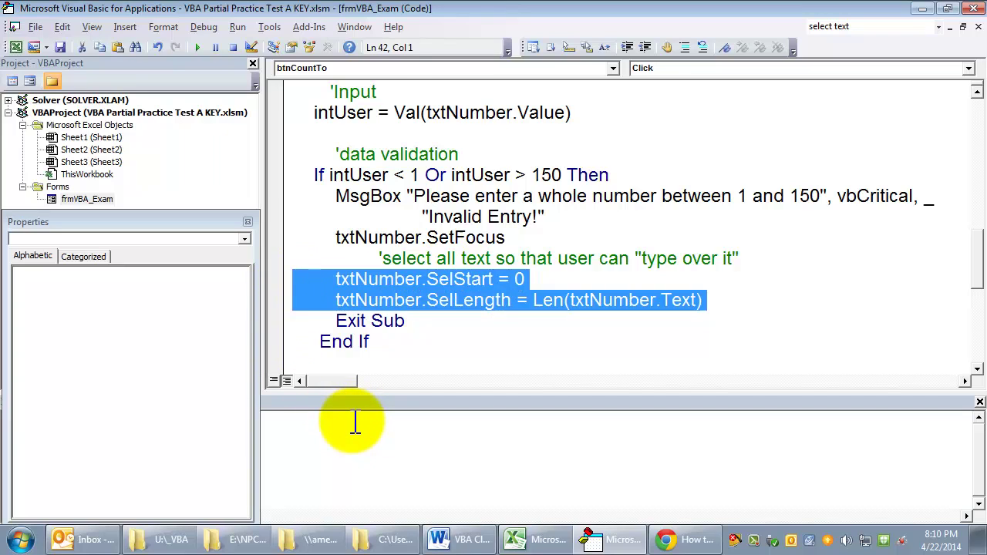
pyautogui.hotkey('ctrl', 'Home')
pyautogui.click(294, 155)
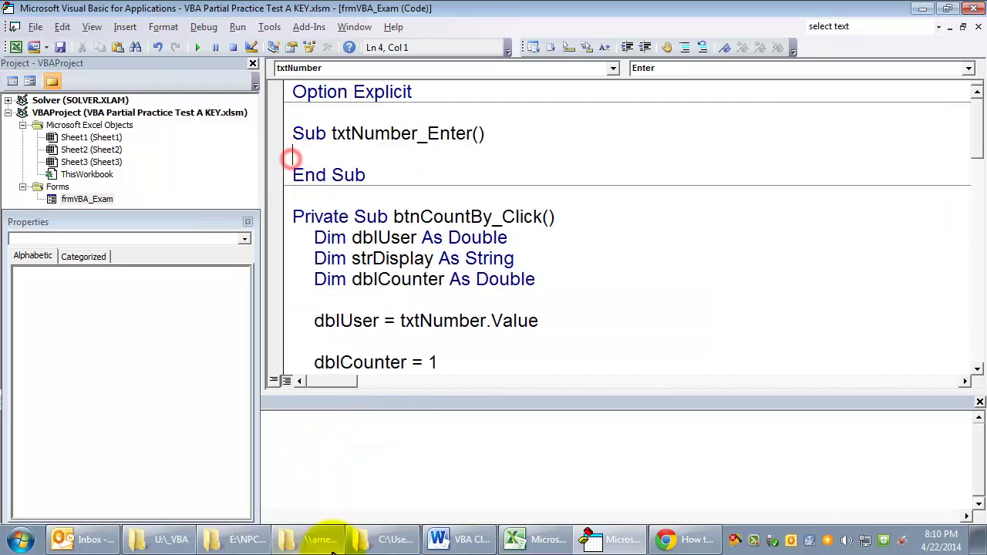
pyautogui.rightClick(332, 540)
pyautogui.hotkey('ctrl', 'v')
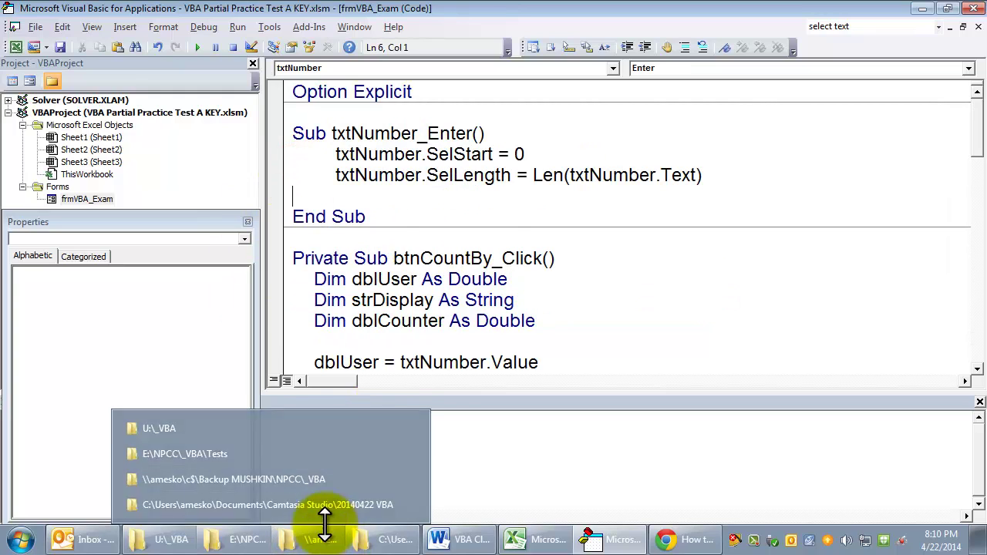
pyautogui.press('BackSpace')
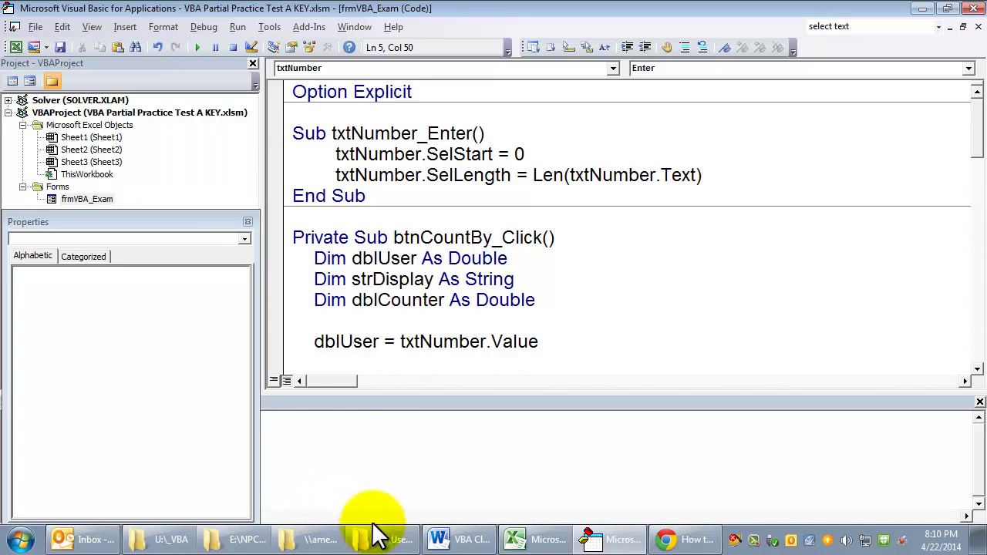
# Run the userform with F5, tab out of the number box and click back into 456.
pyautogui.click(31, 81)
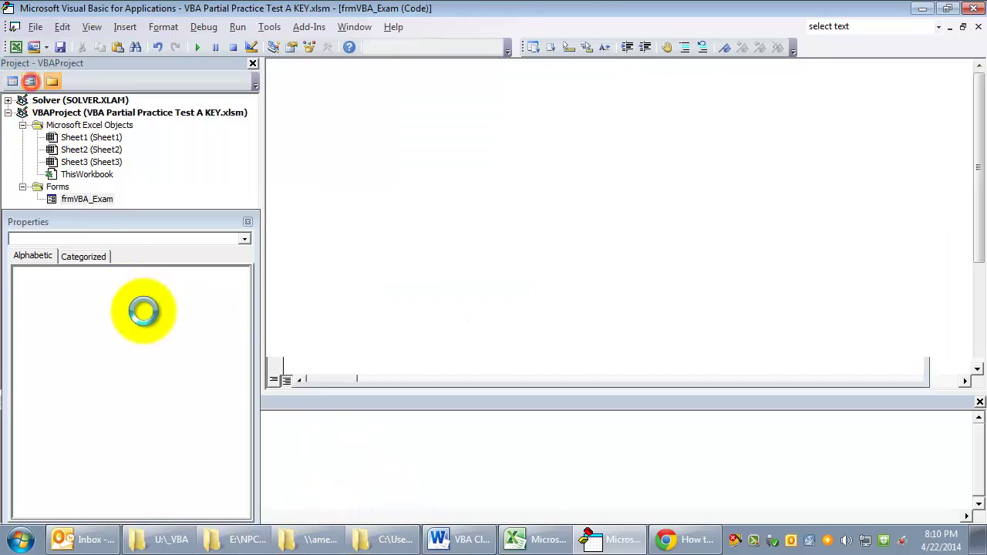
pyautogui.press('F5')
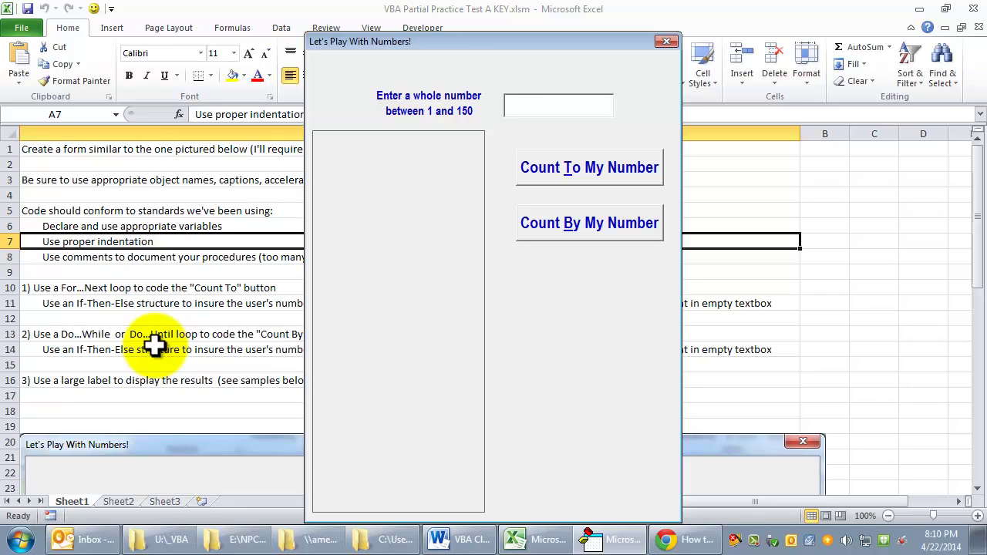
pyautogui.write('456')
pyautogui.press('Tab')
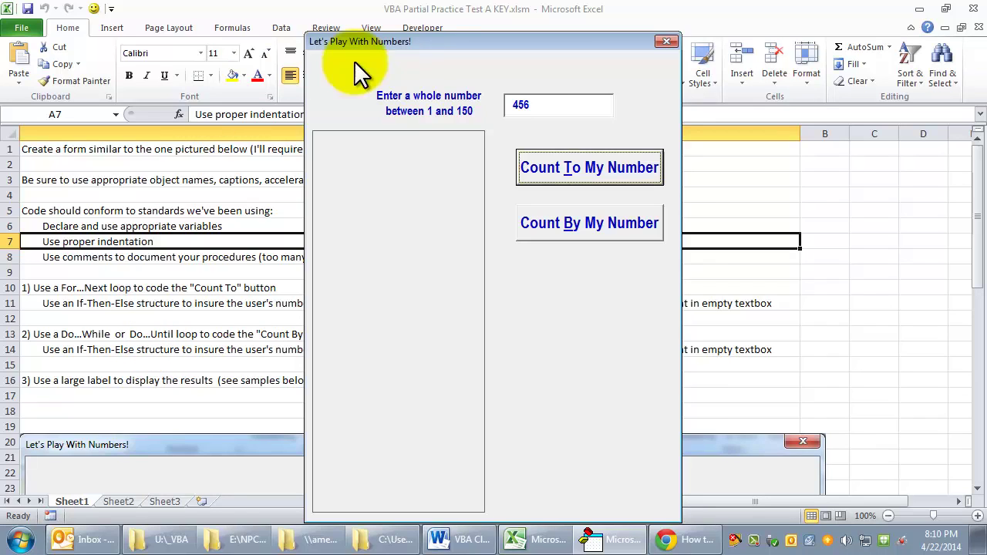
pyautogui.click(553, 106)
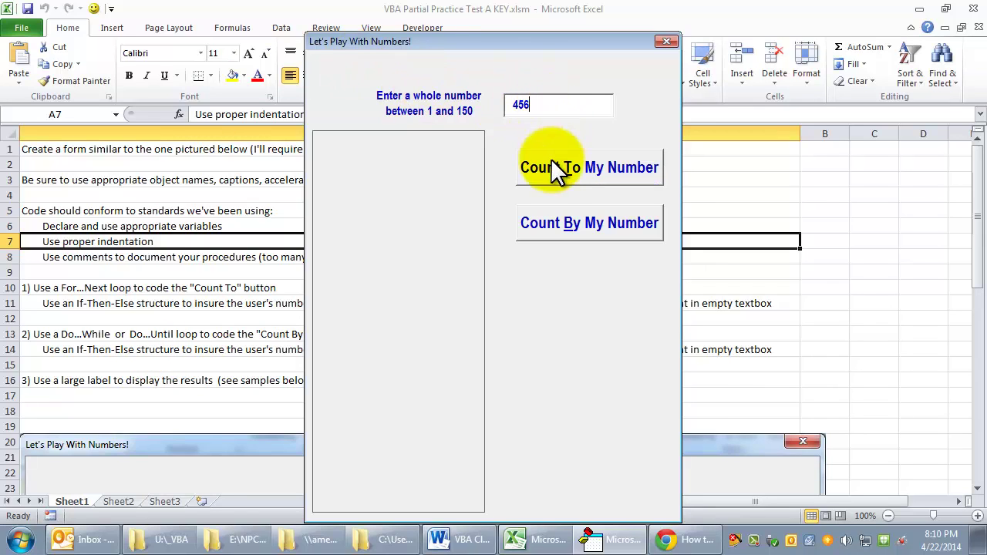
pyautogui.click(507, 105)
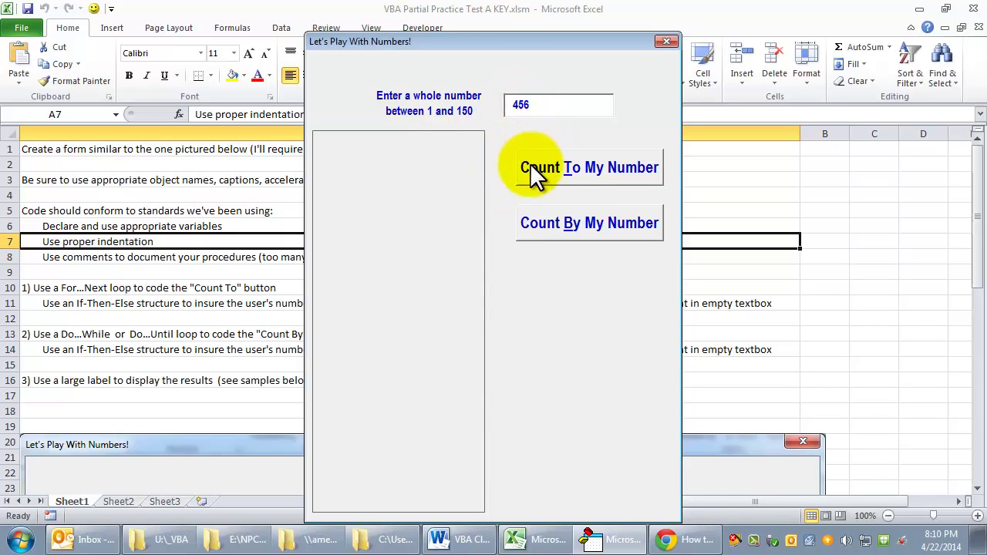
pyautogui.click(542, 105)
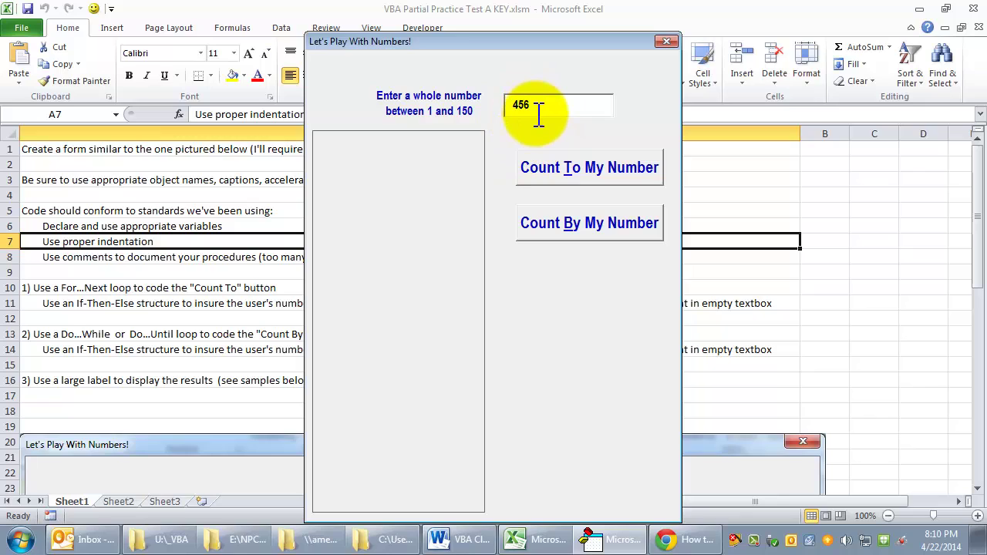
# Move focus away and back to confirm re-entering the number box highlights 456.
pyautogui.click(523, 176)
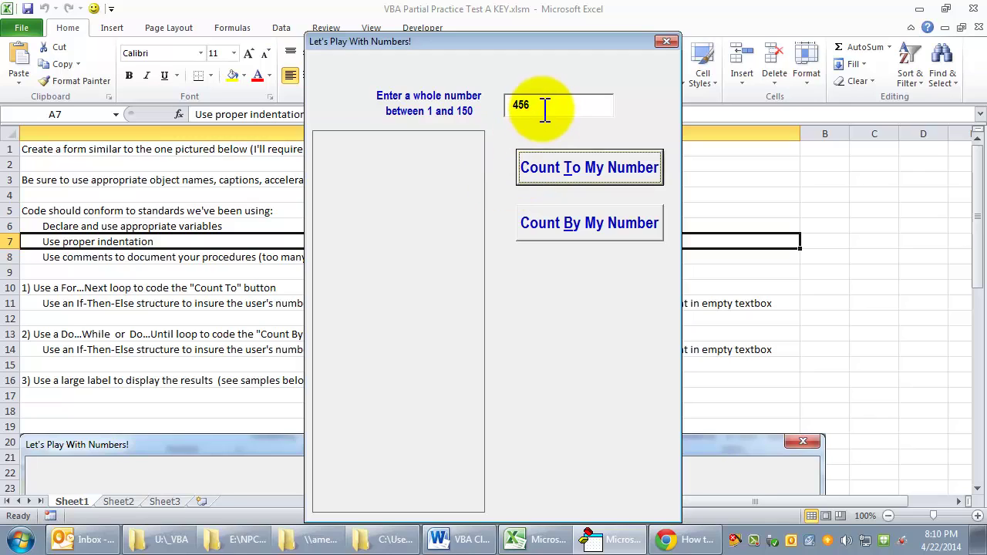
pyautogui.click(526, 223)
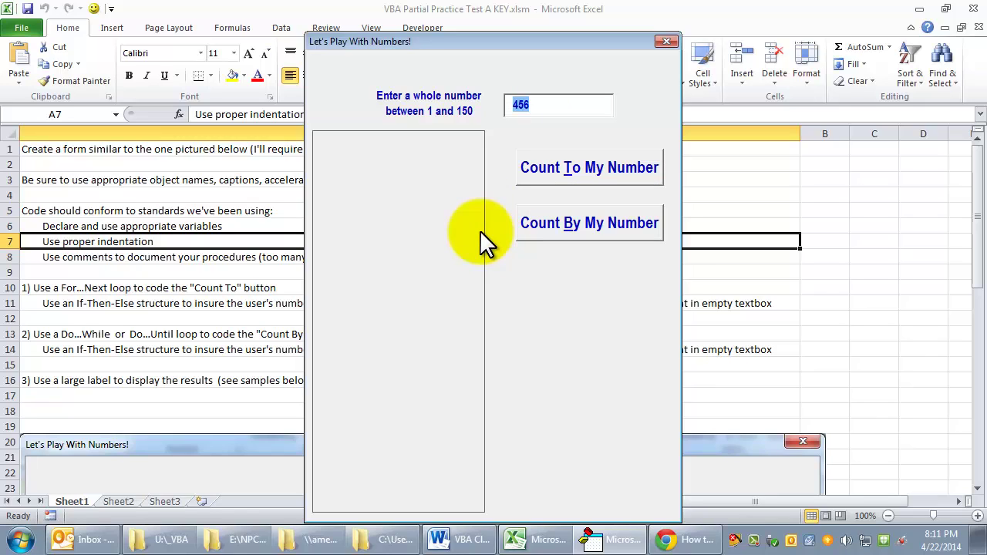
pyautogui.press('Tab')
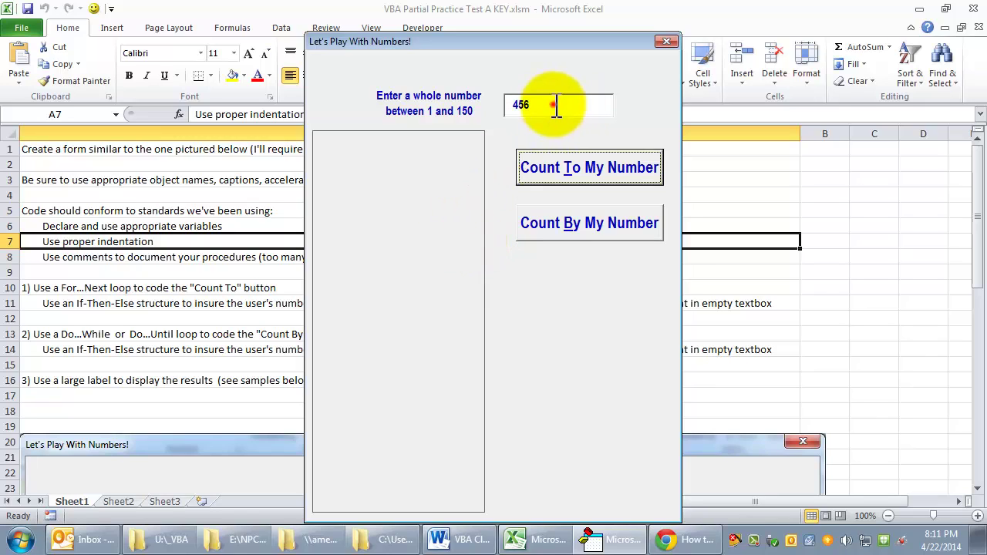
pyautogui.click(553, 105)
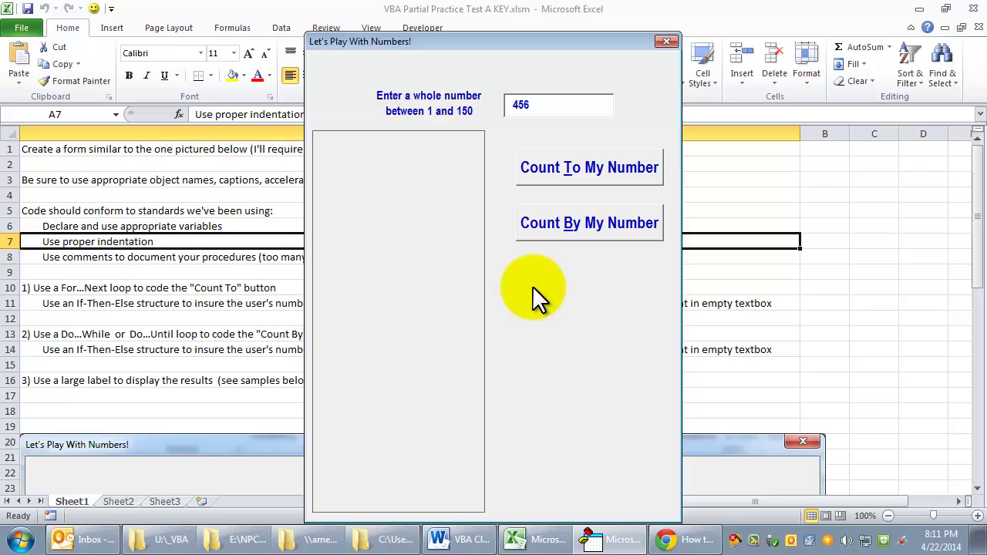
pyautogui.press('Tab')
pyautogui.press('Tab')
pyautogui.press('Tab')
# Tab through the form's controls twice more, then close the running userform.
pyautogui.press('Tab')
pyautogui.press('Tab')
pyautogui.press('Tab')
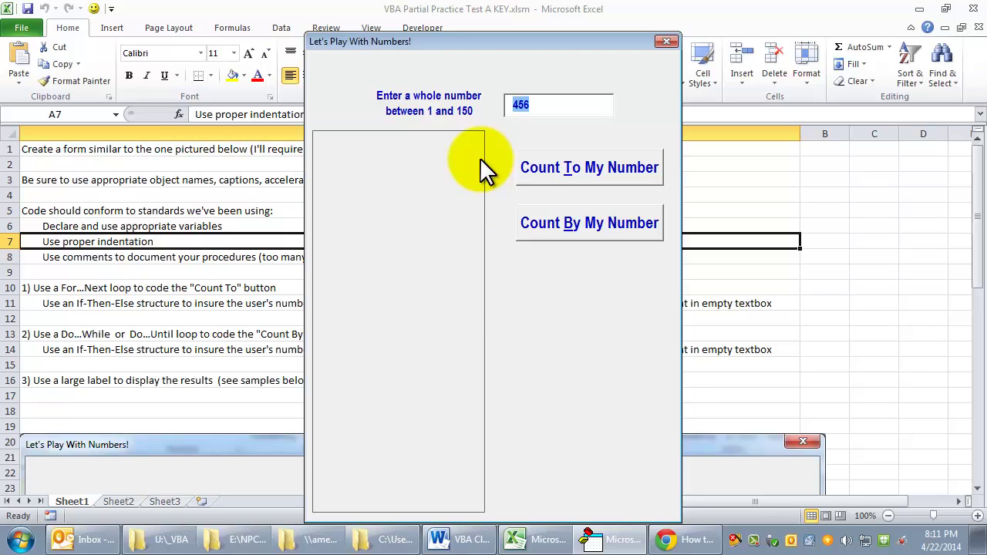
pyautogui.press('Tab')
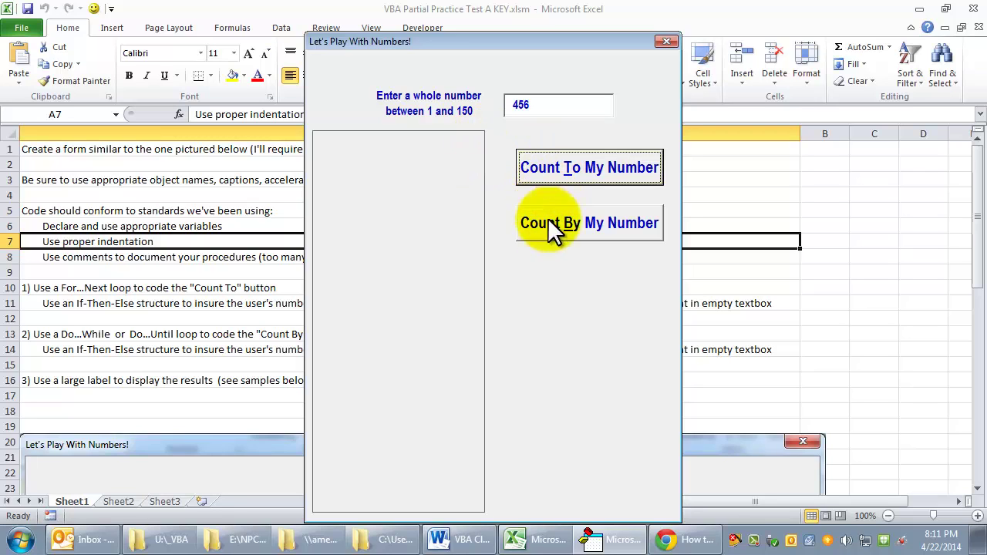
pyautogui.press('Tab')
pyautogui.press('Tab')
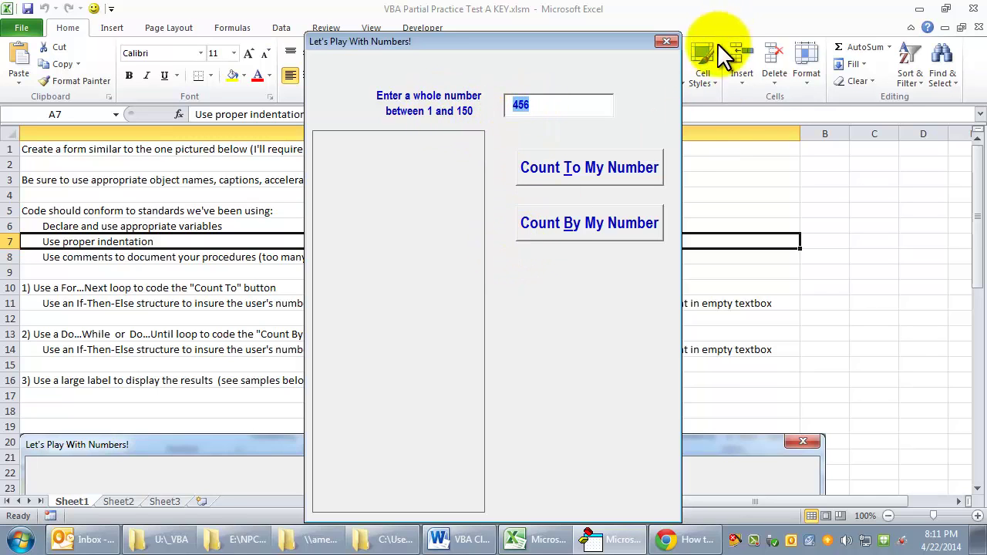
pyautogui.click(666, 41)
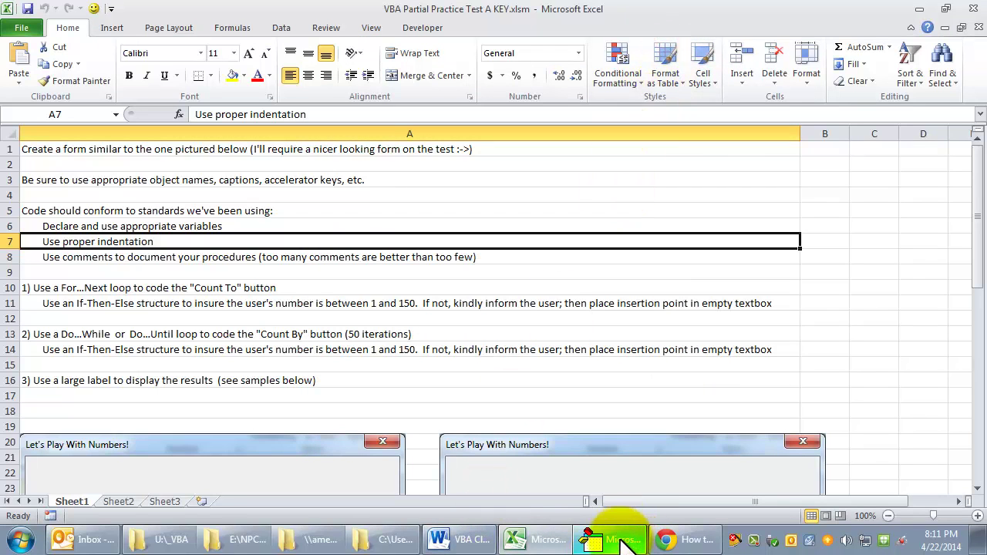
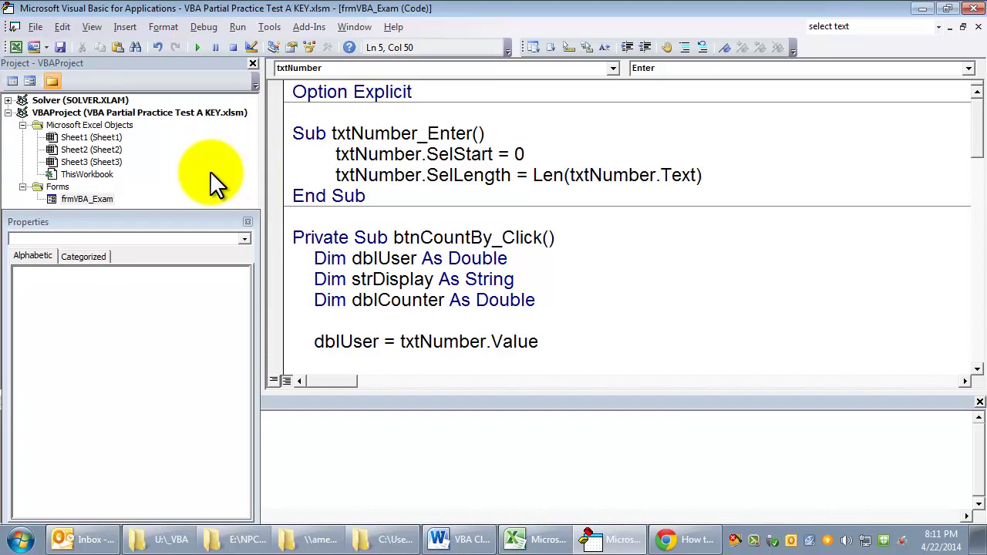
# In the frmVBA_Exam designer, give the 'Enter a whole number between 1 and 150' label access key E.
pyautogui.click(29, 80)
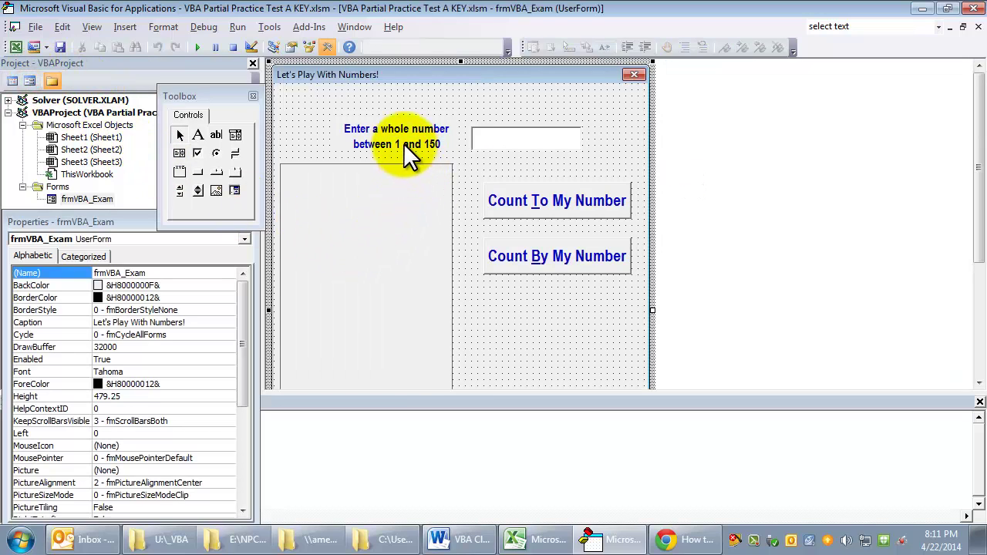
pyautogui.click(399, 139)
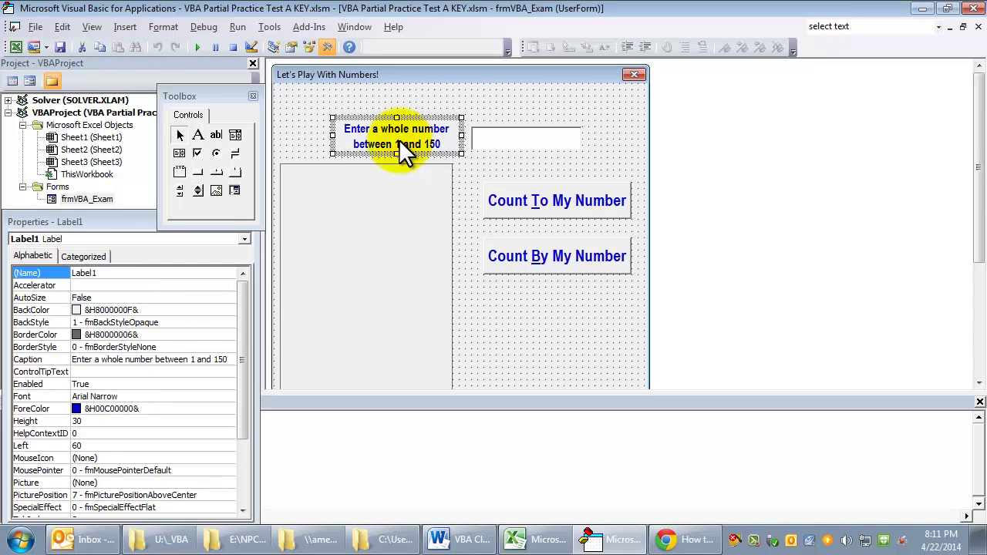
pyautogui.click(100, 285)
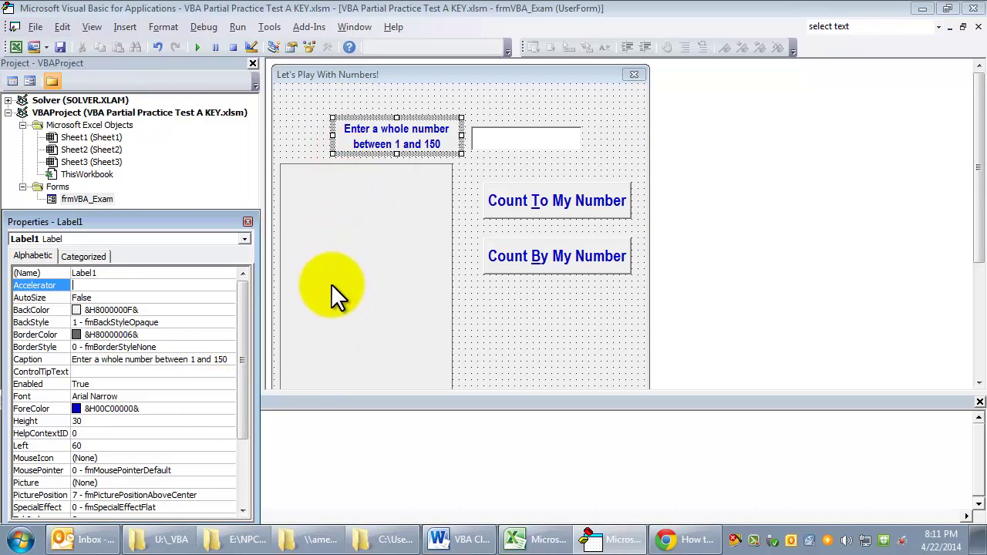
pyautogui.write('E')
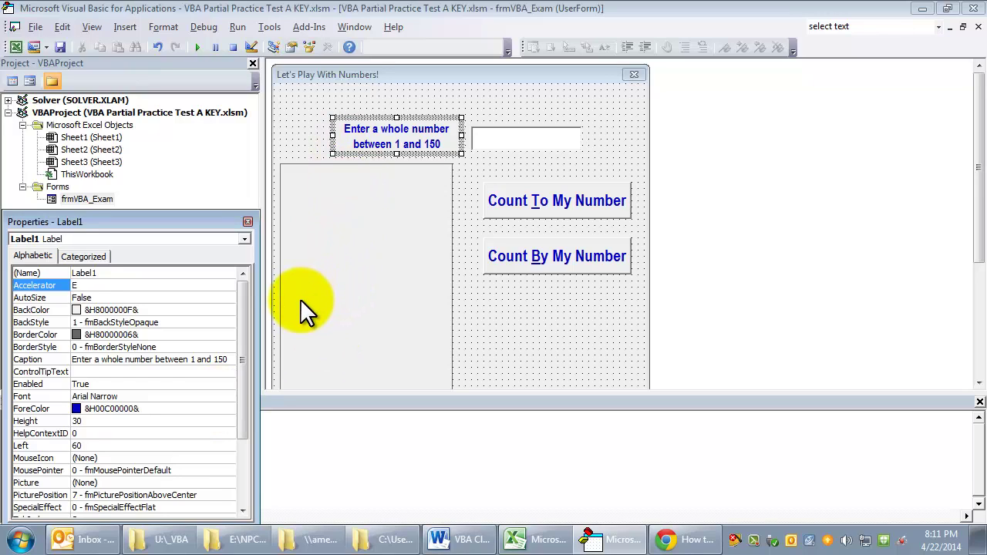
pyautogui.click(216, 312)
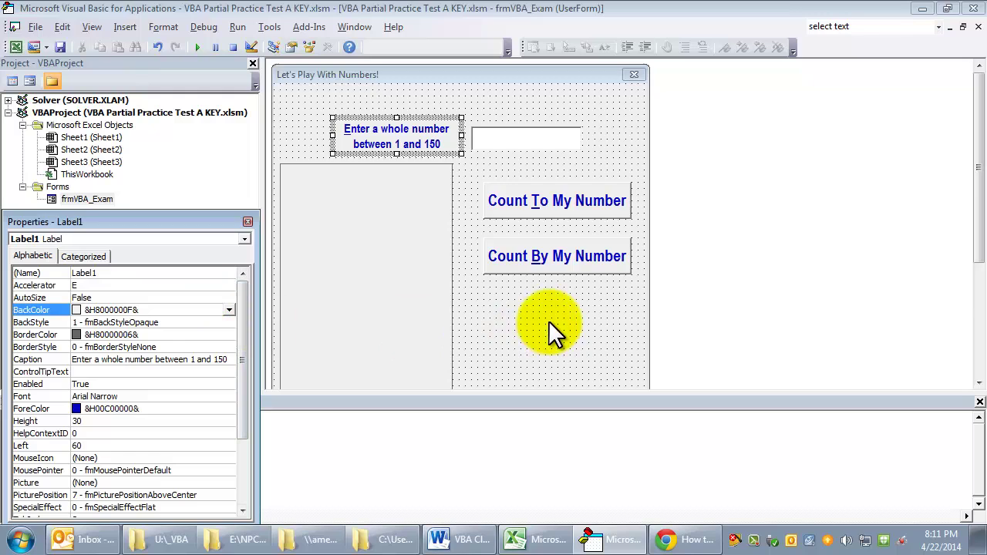
# Dismiss the macro list and launch the form in Excel with F5.
pyautogui.press('F5')
pyautogui.click(611, 165)
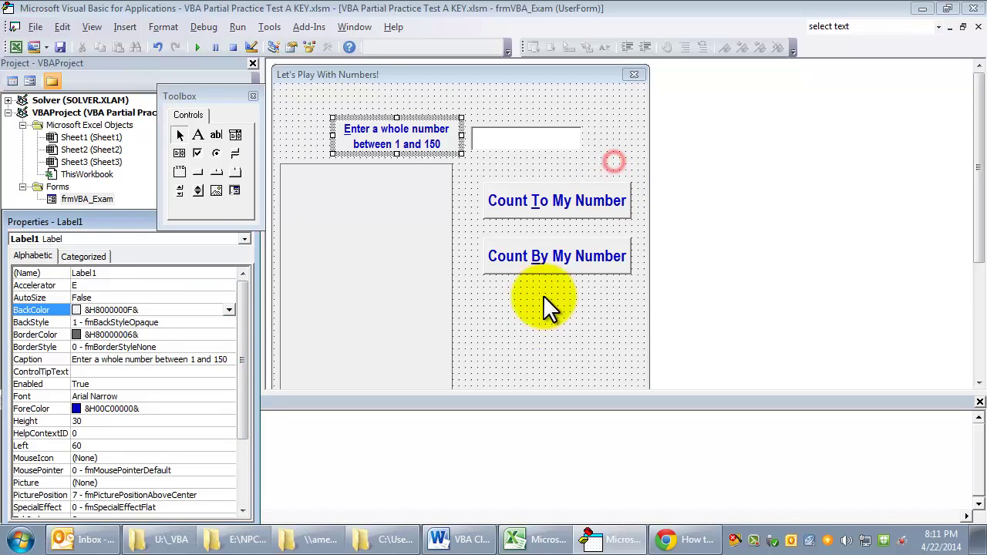
pyautogui.click(547, 313)
pyautogui.press('F5')
pyautogui.write('456')
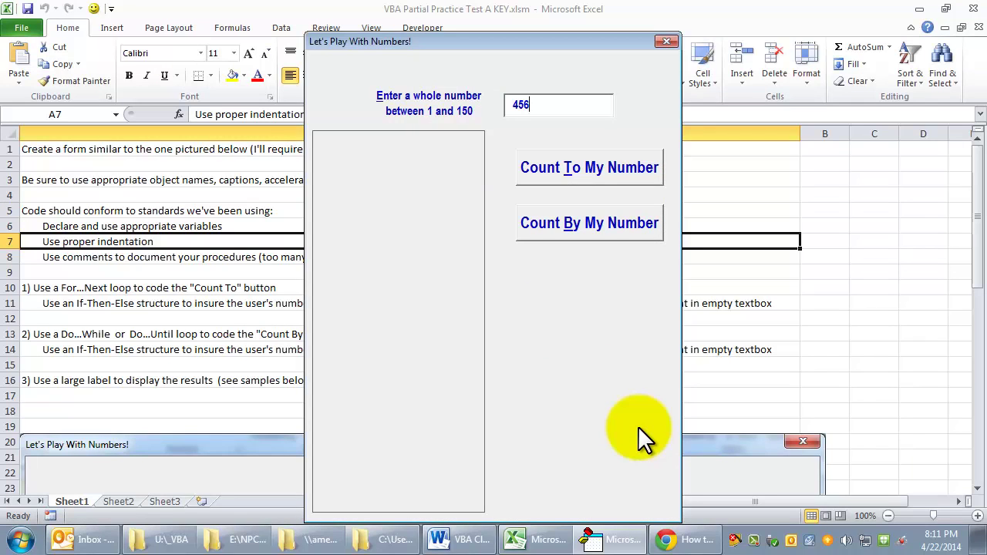
# Tab through the form's controls and test the Alt+E access key twice.
pyautogui.press('Tab')
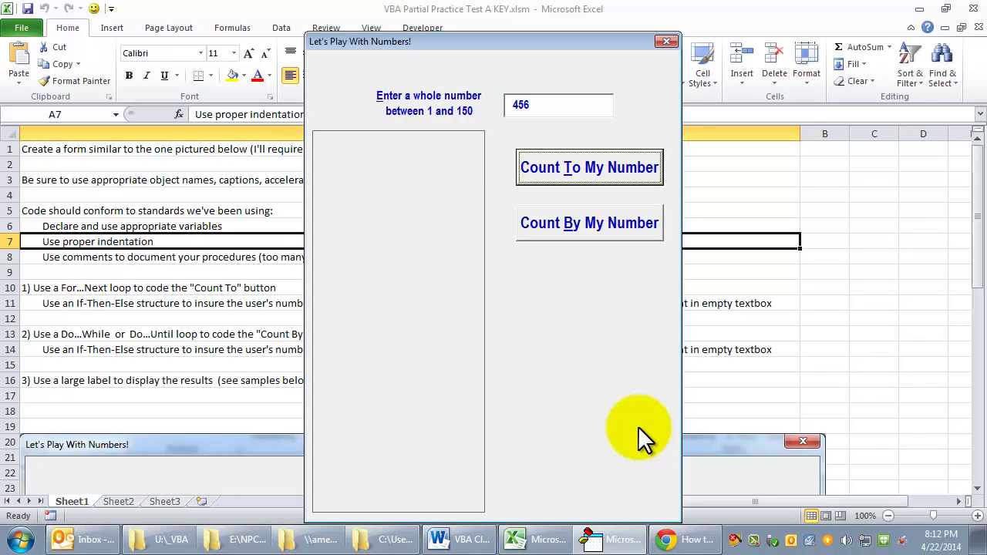
pyautogui.press('Tab')
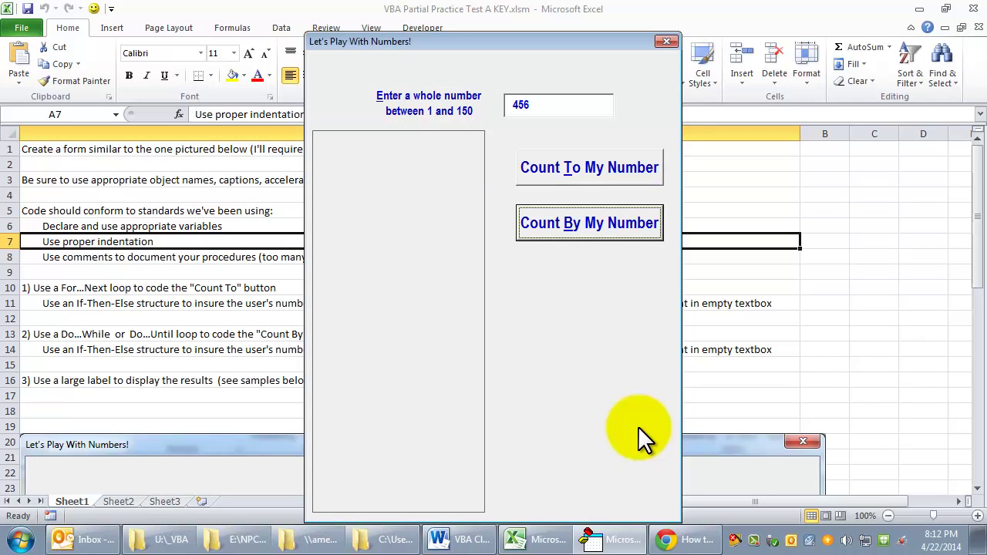
pyautogui.hotkey('alt', 'e')
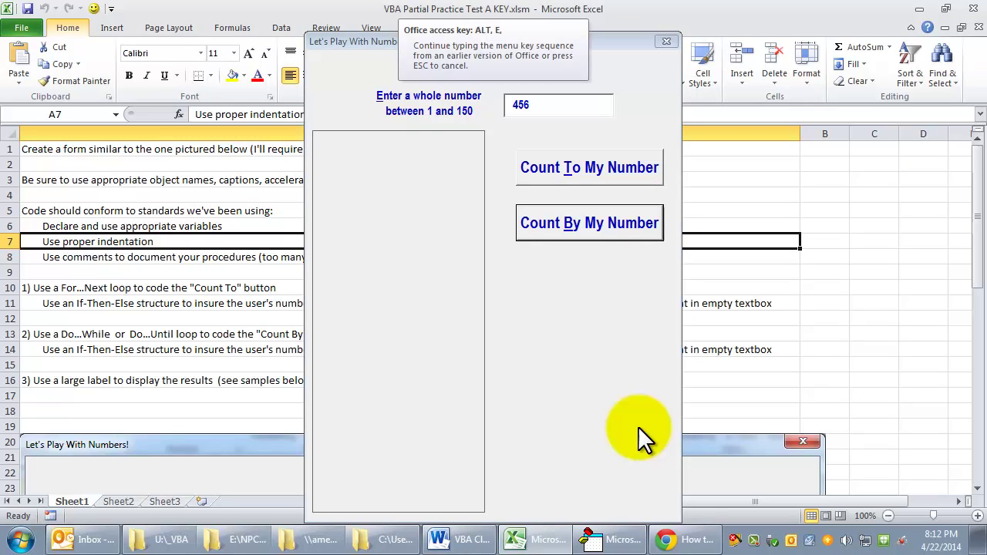
pyautogui.press('Escape')
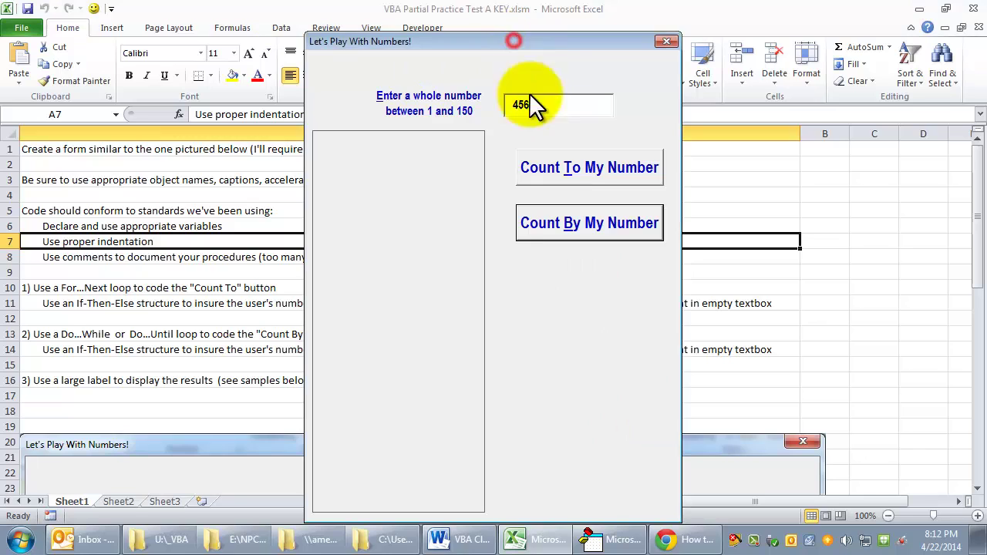
pyautogui.hotkey('alt', 'e')
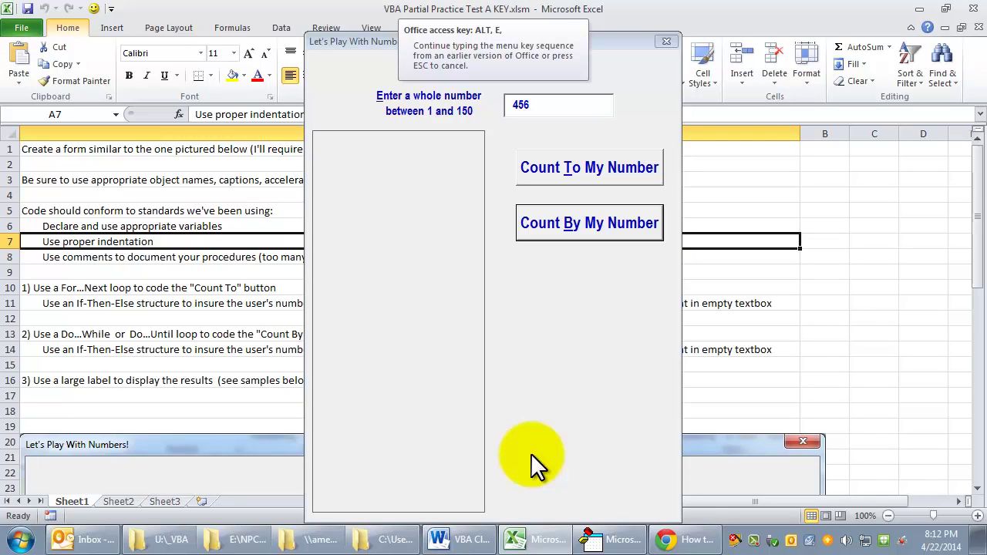
pyautogui.press('Escape')
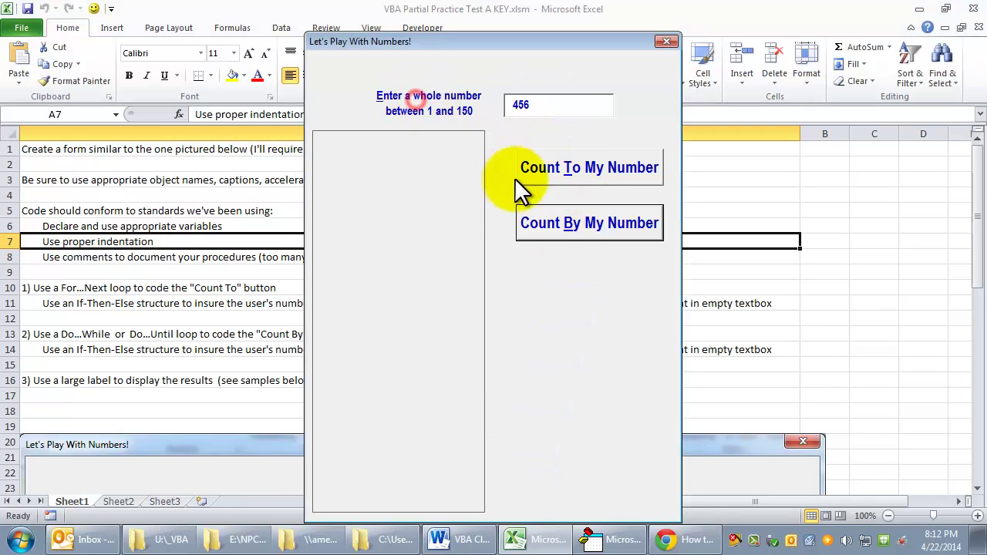
# Run Count To My Number on 456, acknowledge the Invalid Entry! warning, and recheck the tab order.
pyautogui.hotkey('alt', 'b')
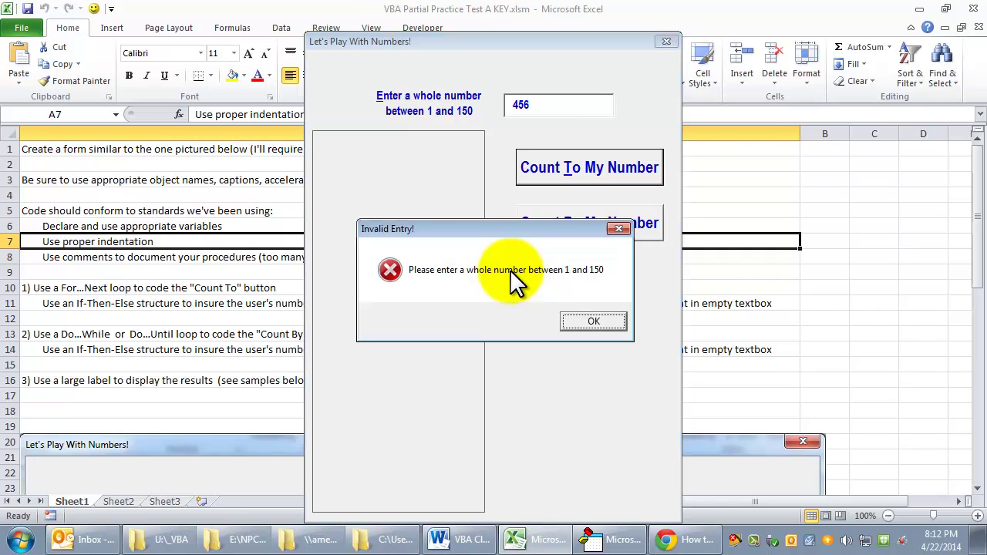
pyautogui.click(592, 321)
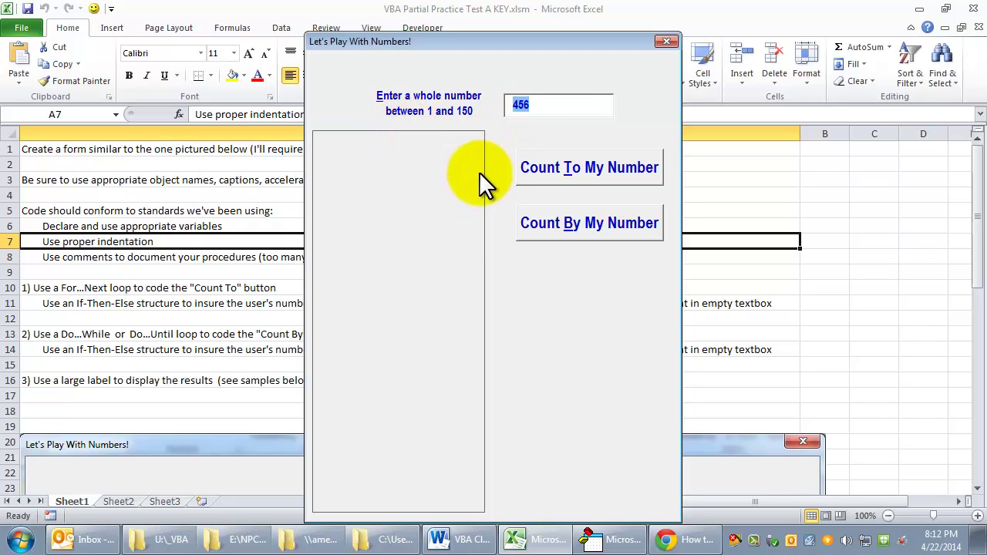
pyautogui.press('Tab')
pyautogui.press('Tab')
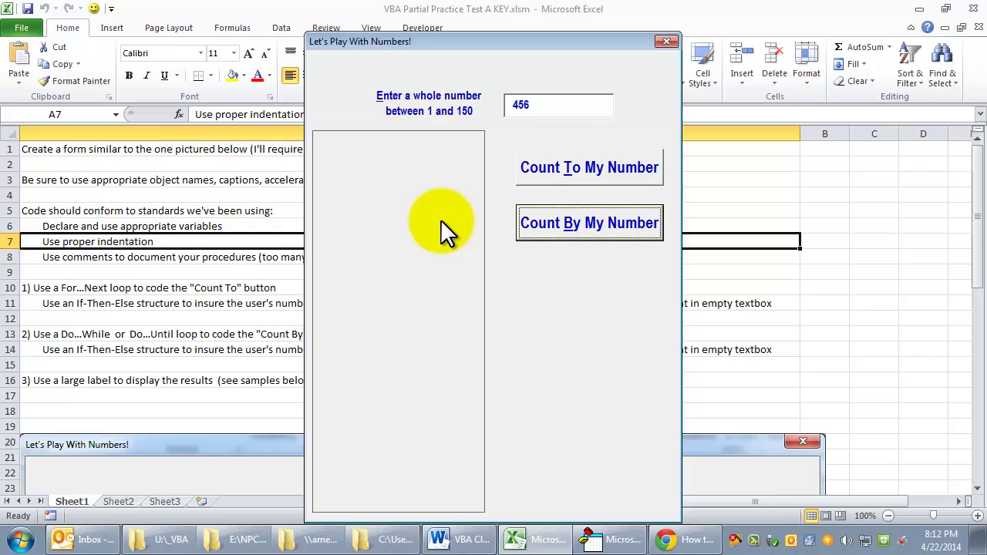
pyautogui.press('Tab')
pyautogui.press('Tab')
pyautogui.press('Tab')
pyautogui.press('Tab')
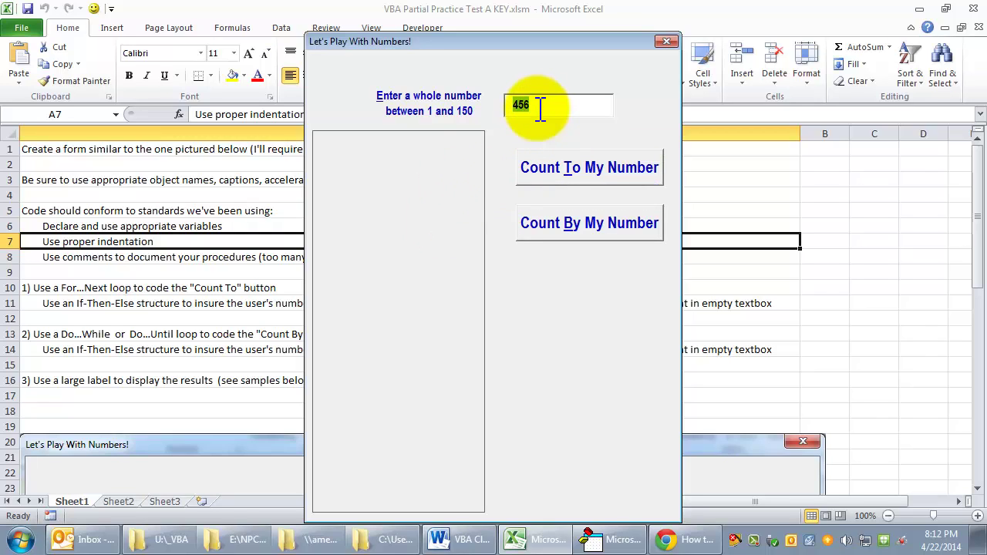
pyautogui.click(540, 108)
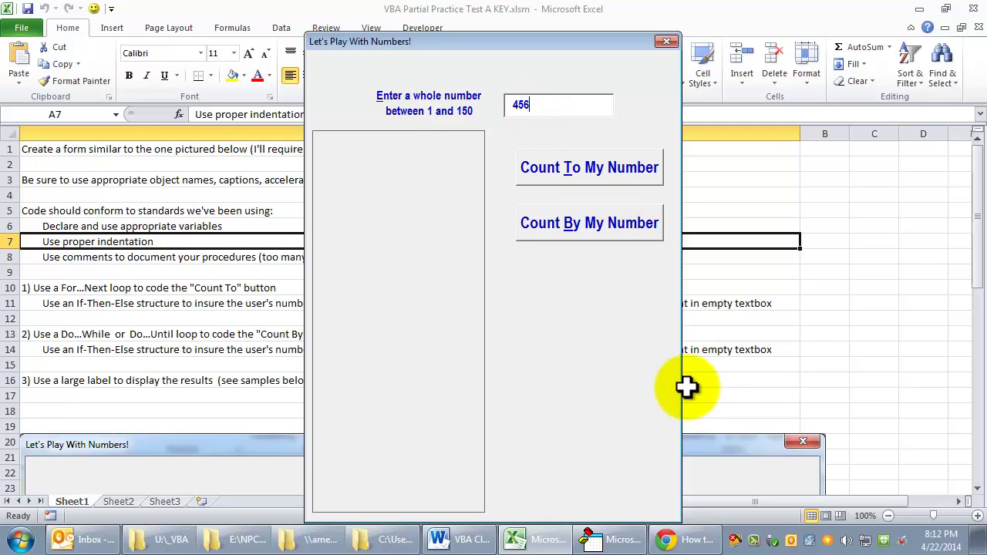
pyautogui.click(609, 540)
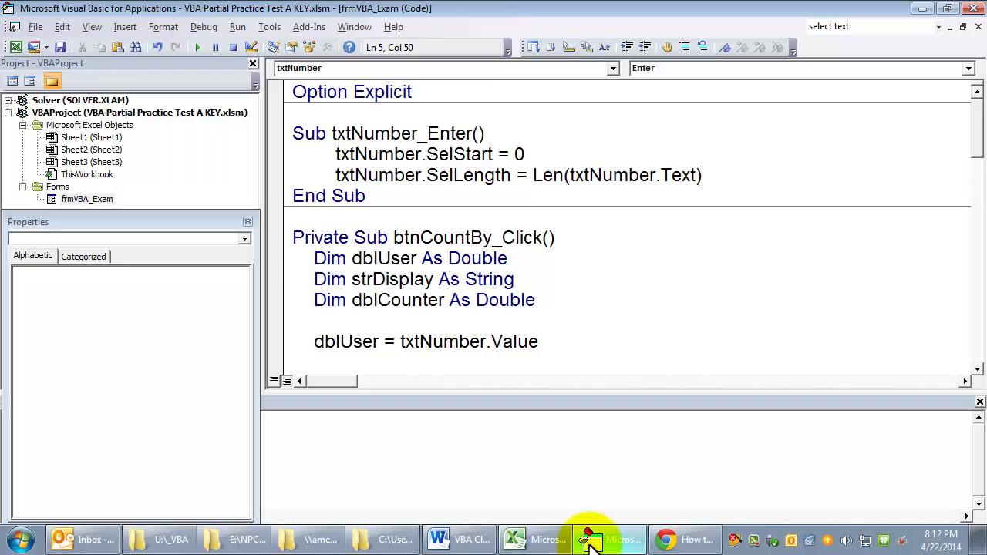
# Add a MsgBox "Enter event" line at the top of txtNumber_Enter and run the form.
pyautogui.click(498, 135)
pyautogui.press('Return')
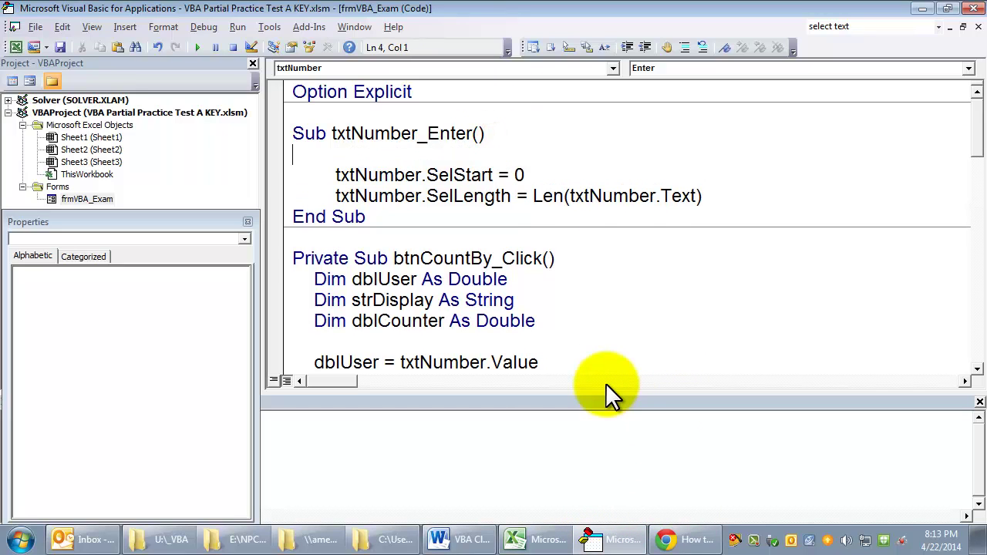
pyautogui.write('mgb')
pyautogui.press('BackSpace')
pyautogui.write('sgBox "Enter event')
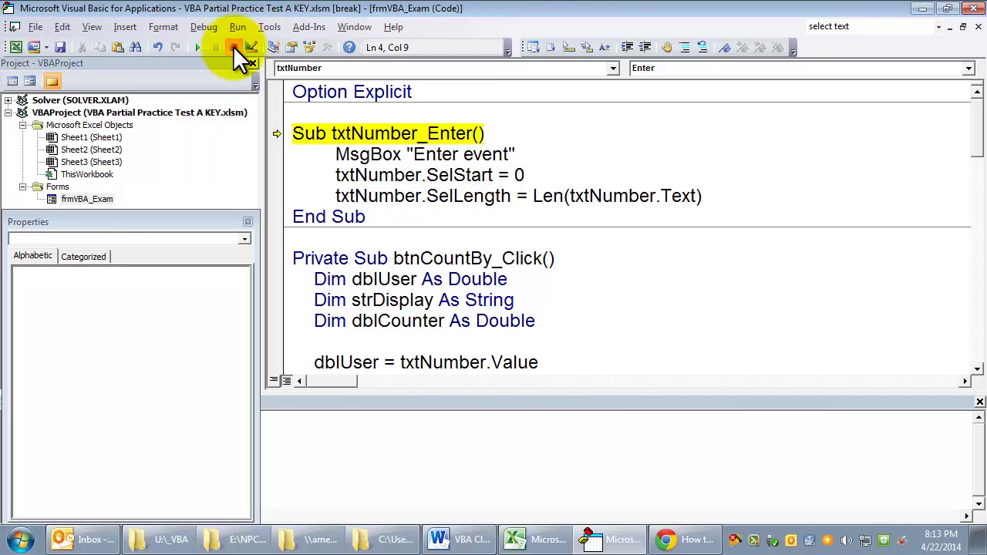
pyautogui.click(233, 45)
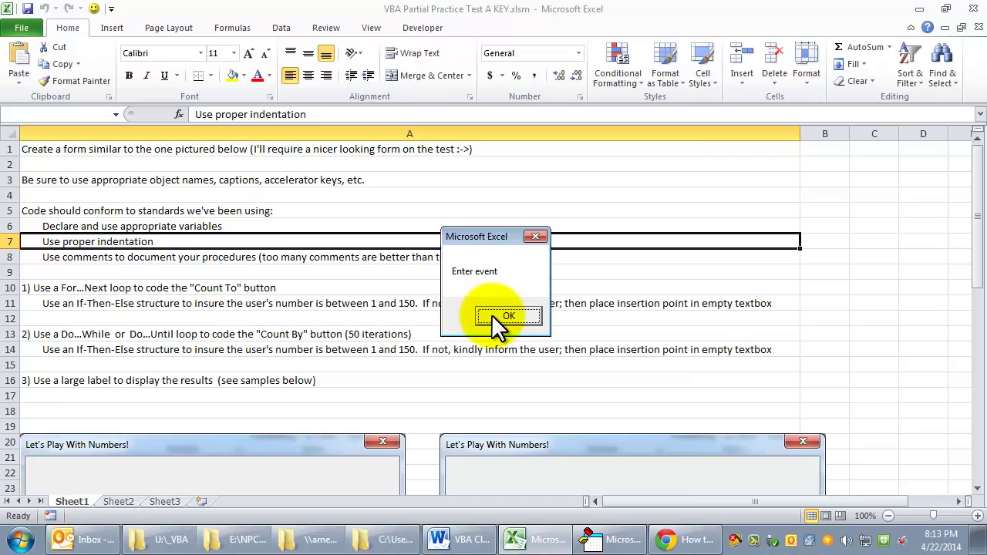
# With 456 entered, Tab away and back into the number box to refire the Enter event, then close the form.
pyautogui.click(505, 316)
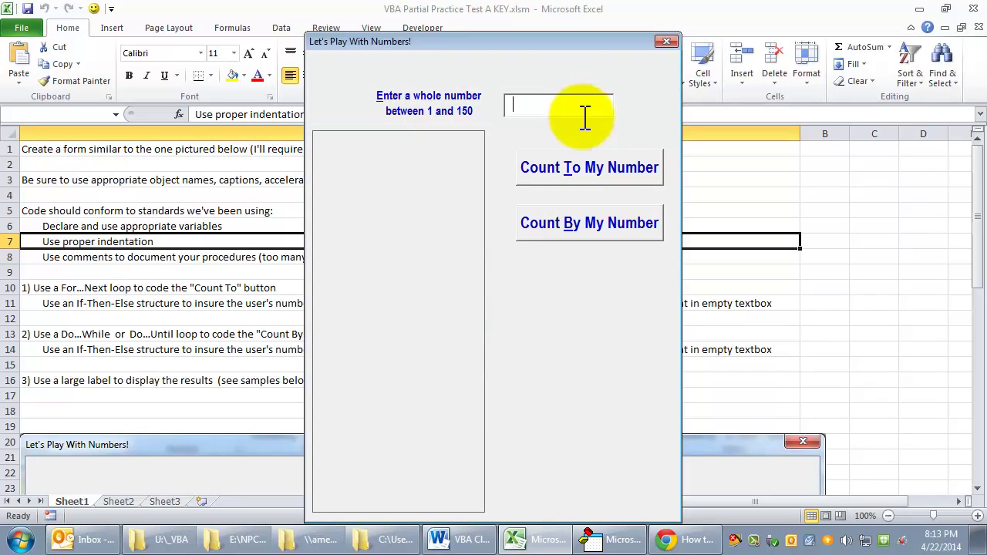
pyautogui.write('456')
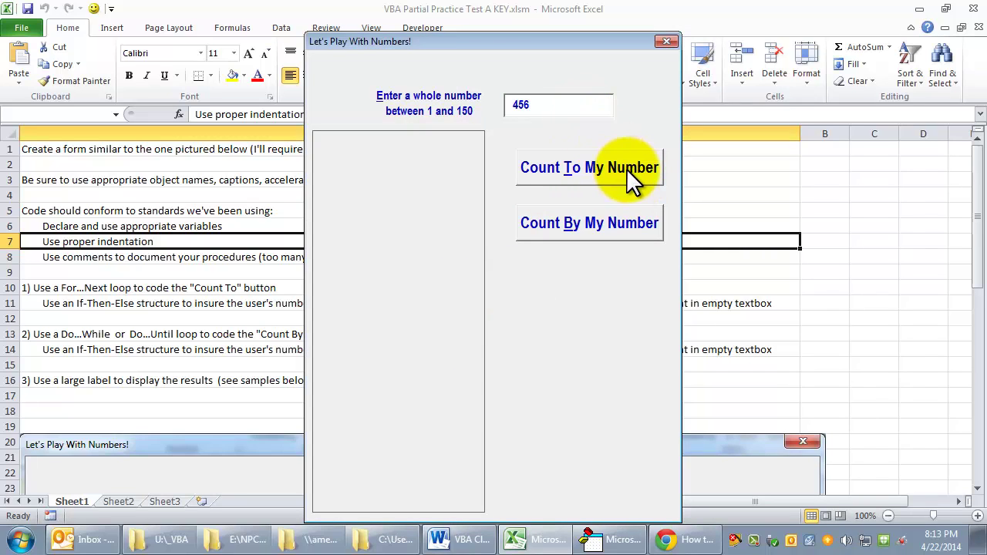
pyautogui.press('Tab')
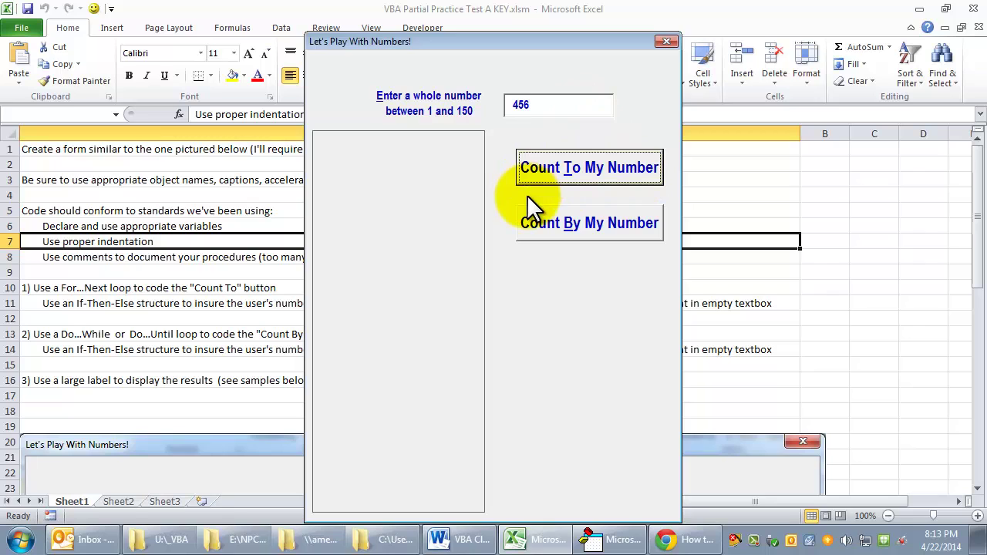
pyautogui.click(559, 108)
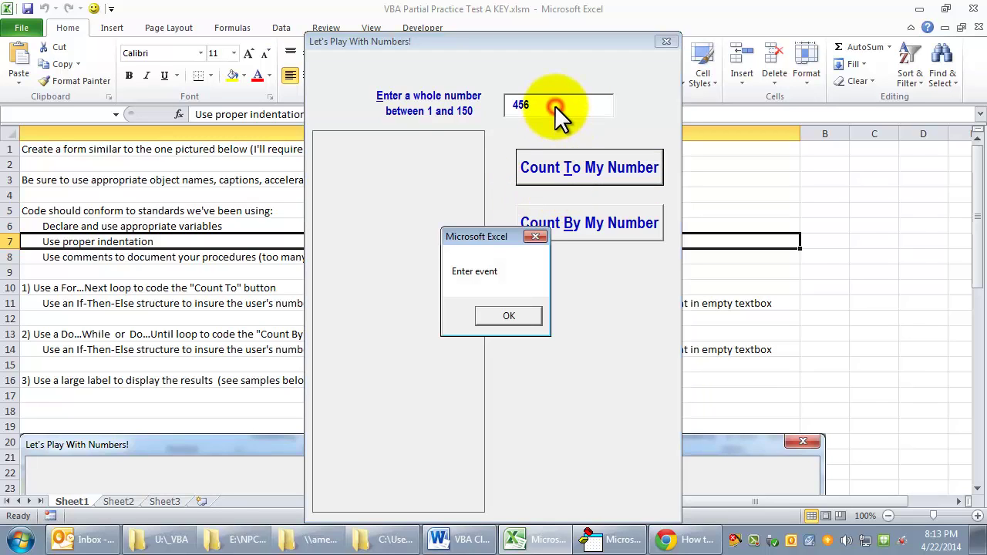
pyautogui.click(498, 312)
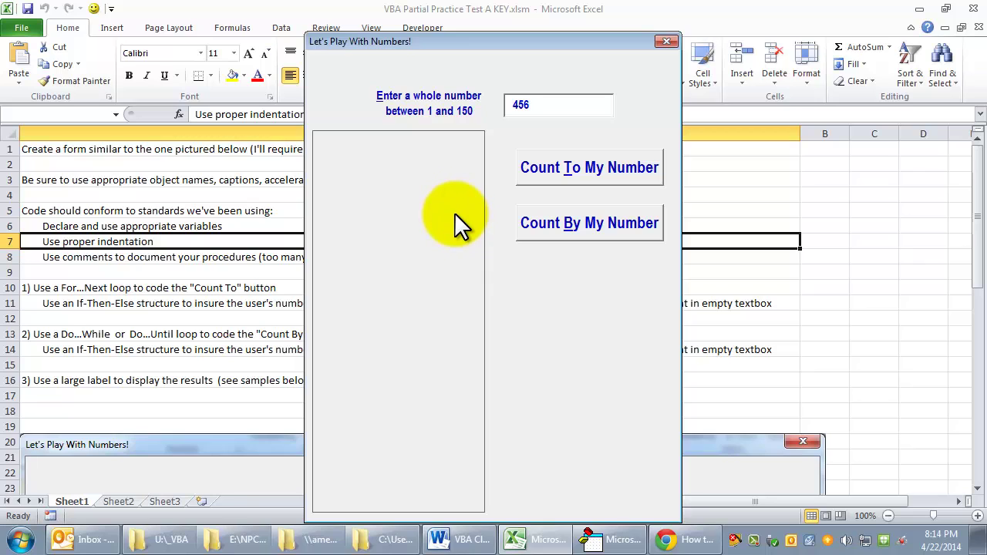
pyautogui.click(666, 41)
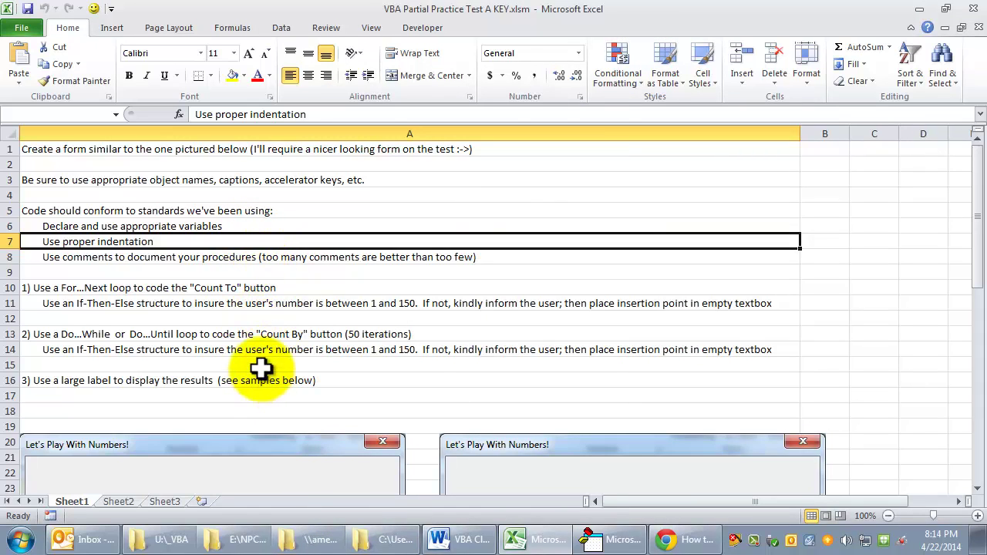
# Read the Count By requirement in row 14 and the sample forms below it.
pyautogui.click(270, 349)
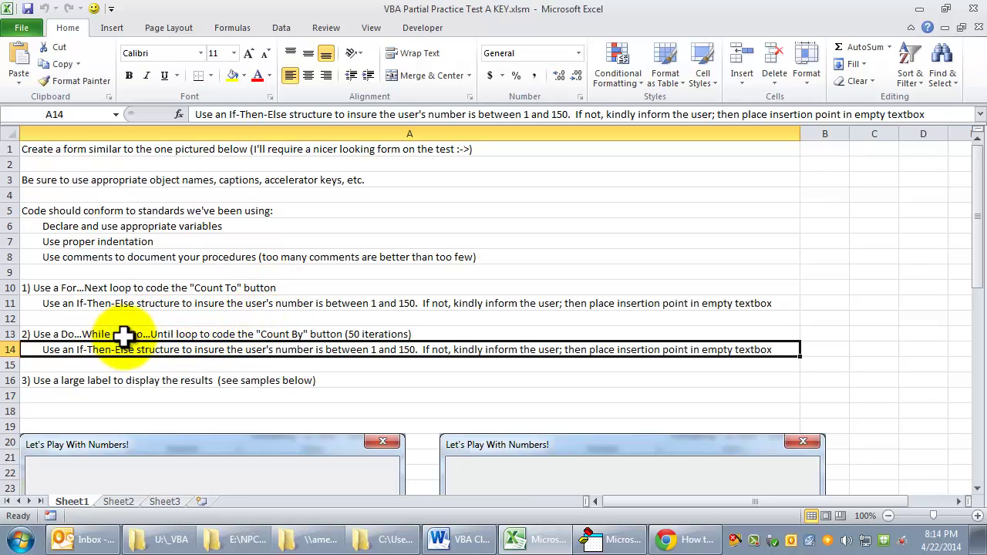
pyautogui.scroll(-2, 181, 334)
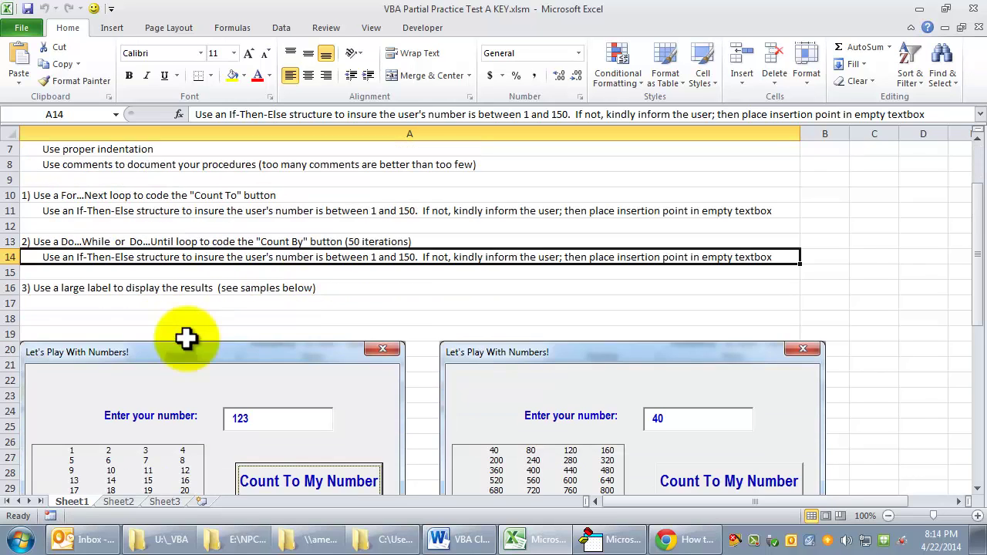
pyautogui.click(251, 276)
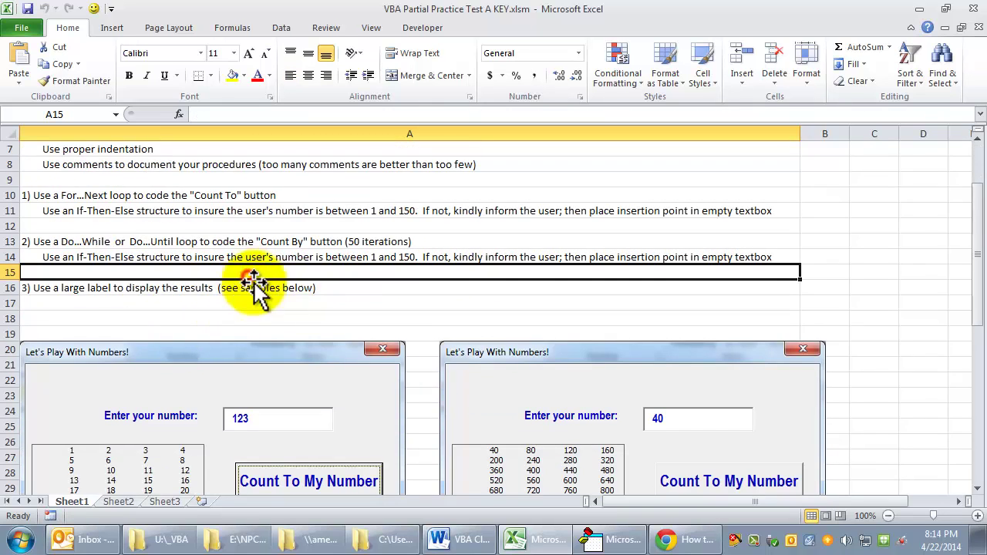
pyautogui.click(609, 539)
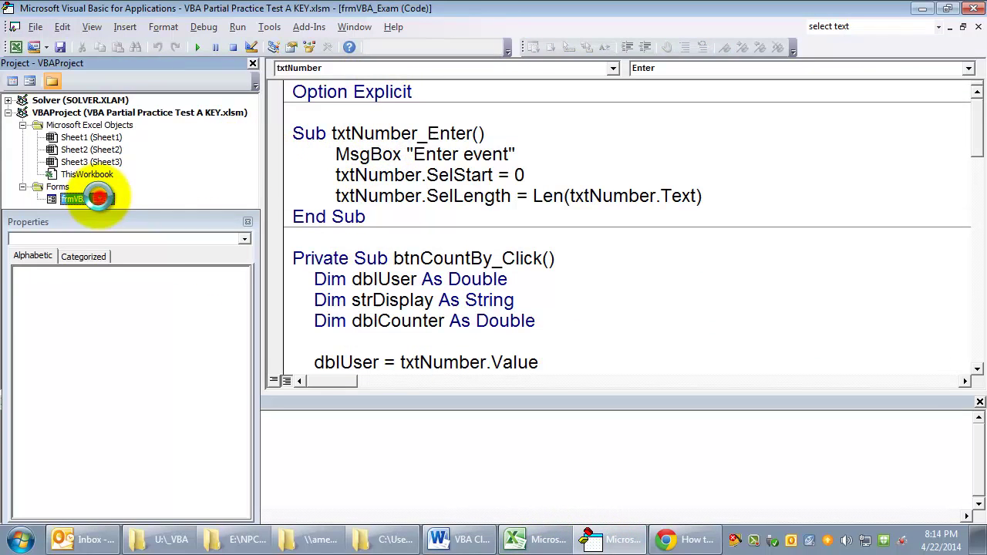
# Open btnCountBy_Click from frmVBA_Exam and inspect its dblUser assignment from txtNumber.
pyautogui.doubleClick(87, 199)
pyautogui.doubleClick(515, 261)
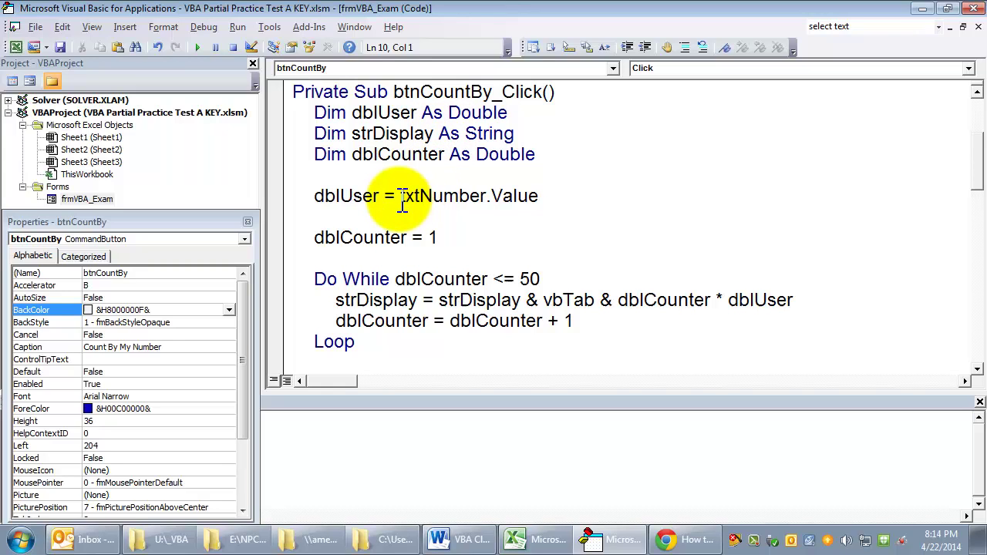
pyautogui.moveTo(340, 195); pyautogui.dragTo(357, 195)
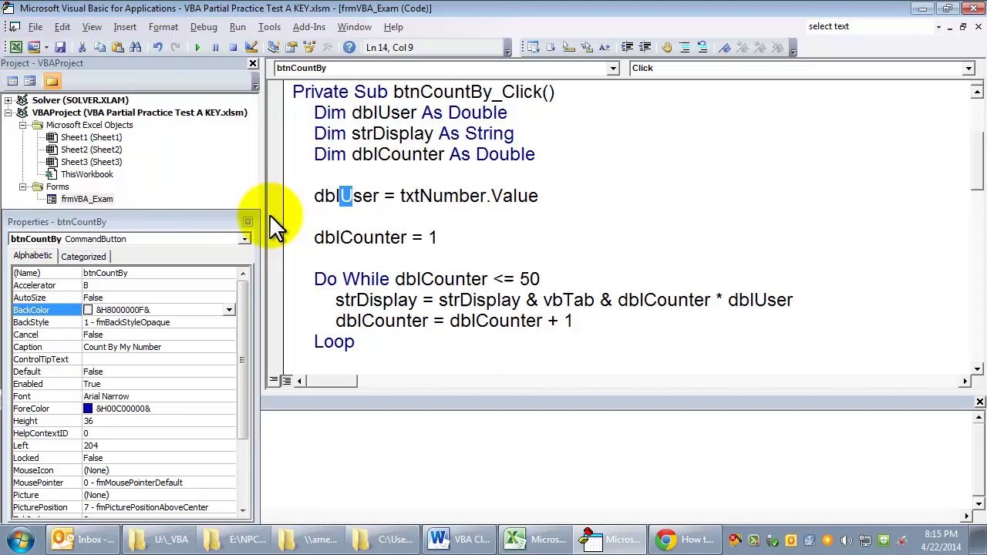
pyautogui.click(411, 193)
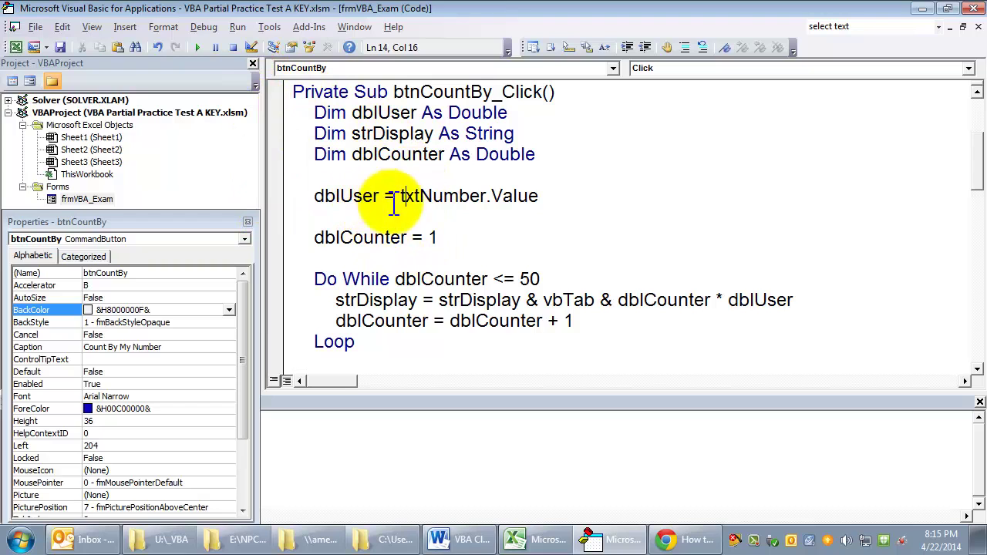
pyautogui.scroll(-1, 363, 224)
pyautogui.moveTo(324, 176); pyautogui.dragTo(404, 176)
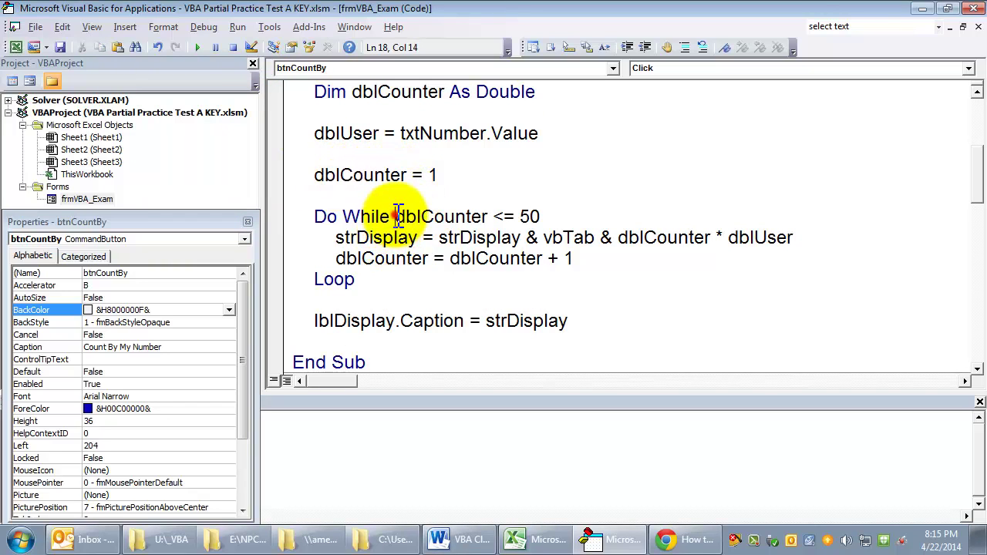
pyautogui.moveTo(394, 217); pyautogui.dragTo(540, 217)
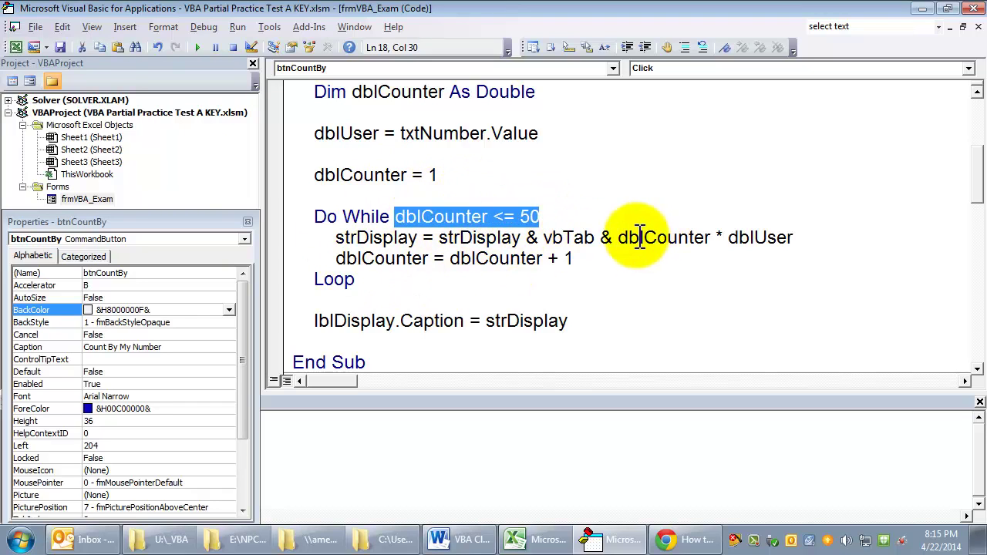
pyautogui.moveTo(619, 237); pyautogui.dragTo(794, 237)
pyautogui.click(729, 237)
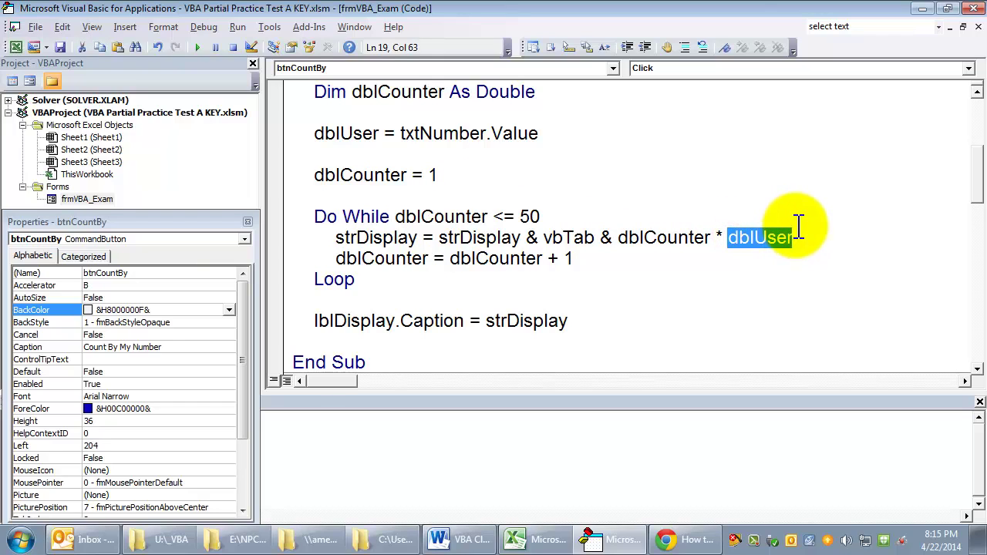
pyautogui.click(729, 237)
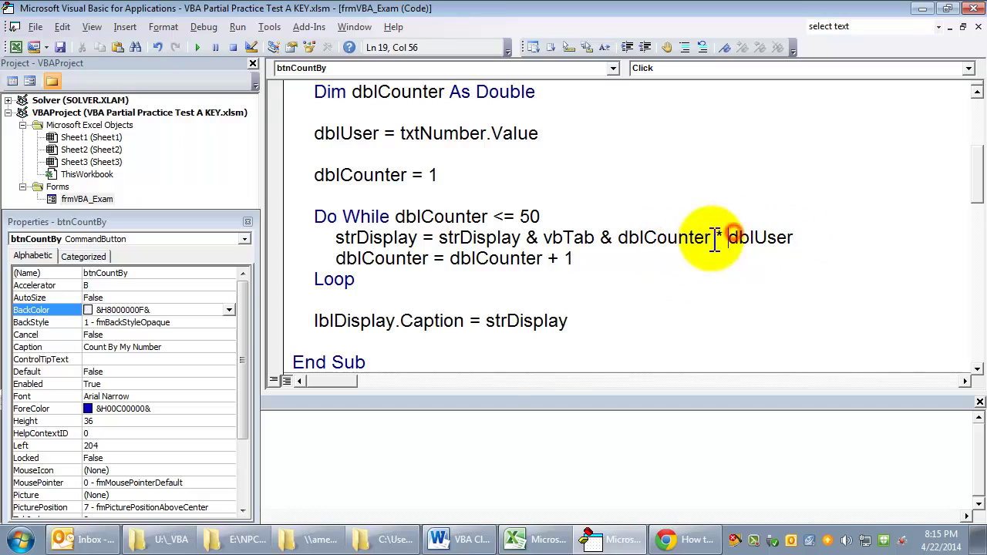
pyautogui.click(663, 237)
pyautogui.click(678, 237)
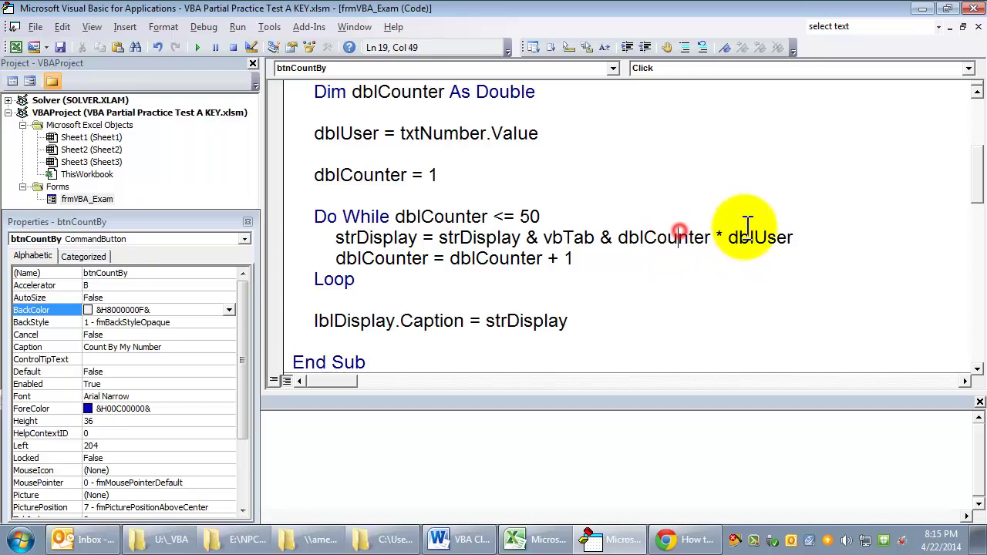
pyautogui.click(540, 216)
pyautogui.click(783, 237)
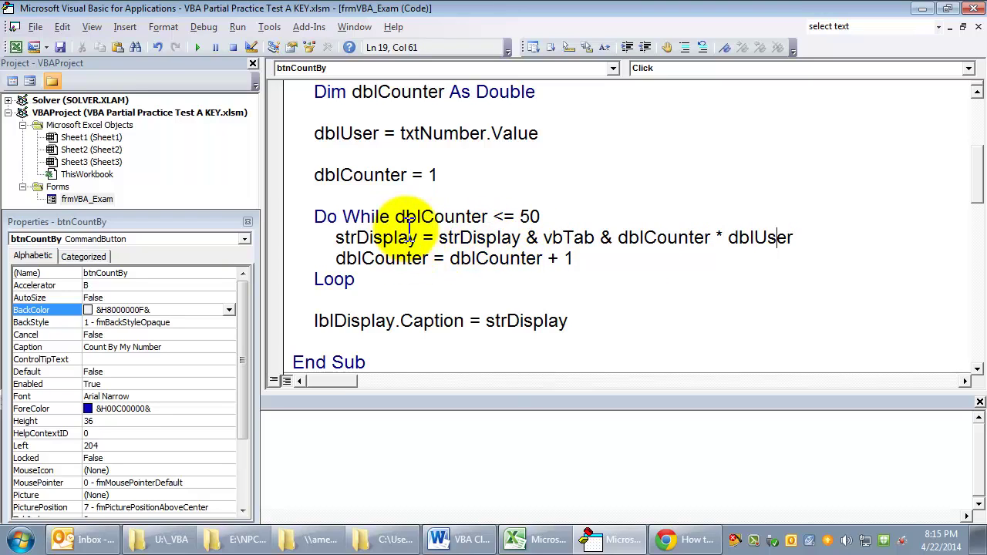
pyautogui.click(287, 258)
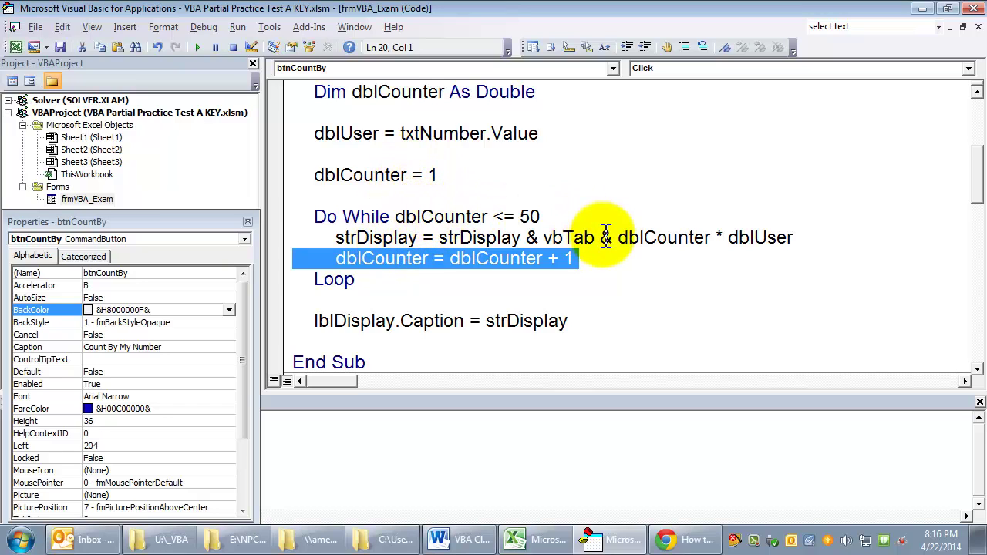
pyautogui.click(660, 236)
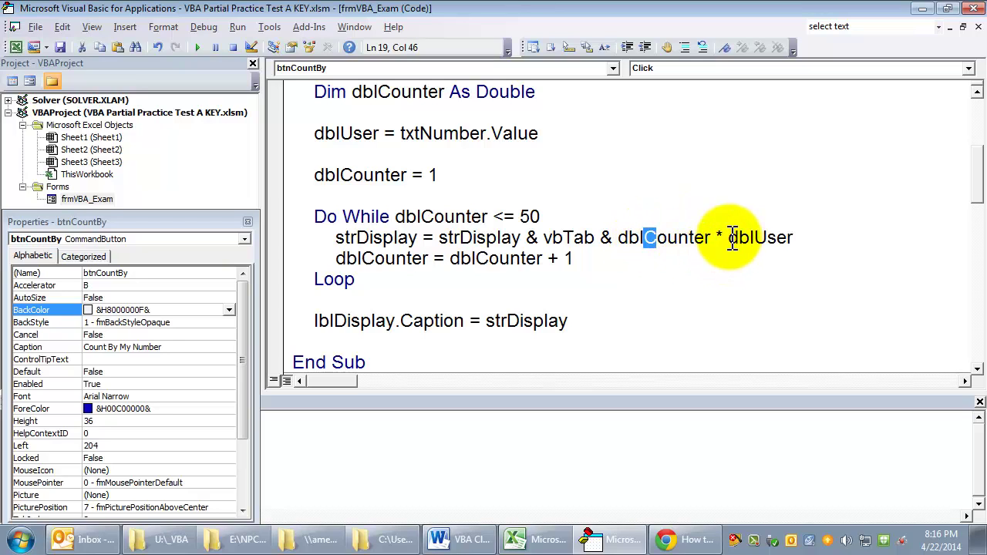
pyautogui.moveTo(728, 237); pyautogui.dragTo(795, 236)
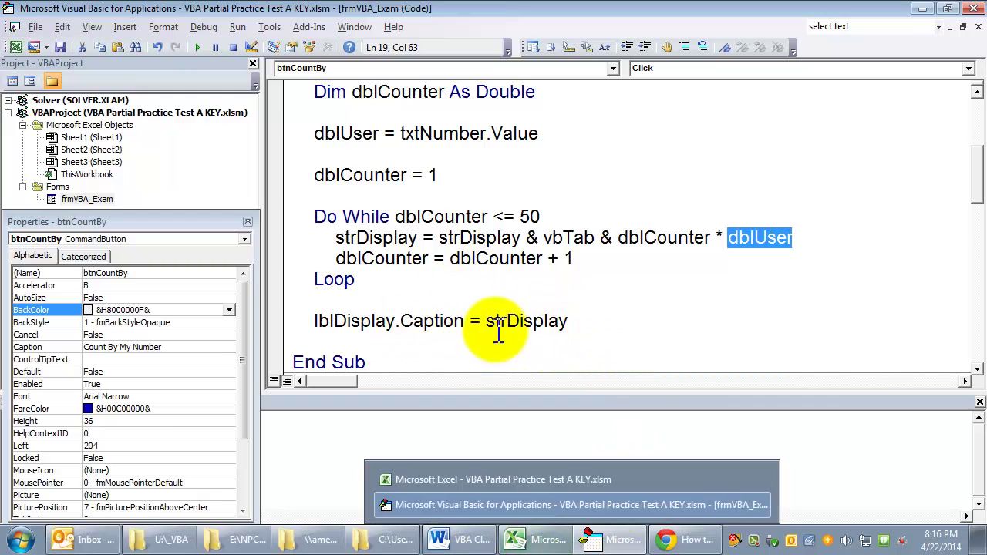
# Run the form and Count By 45, then by 1000 to list multiples up to 50000.
pyautogui.press('F5')
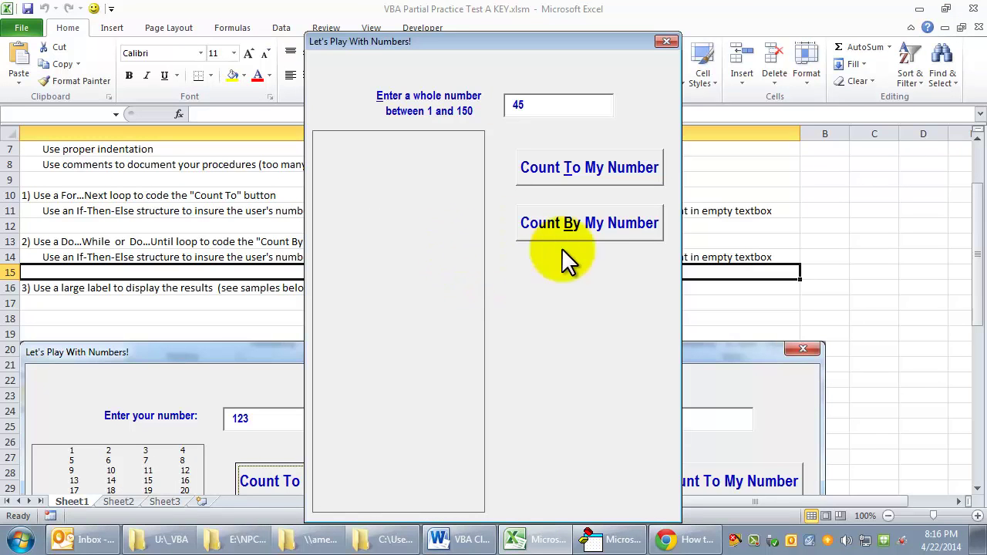
pyautogui.click(582, 220)
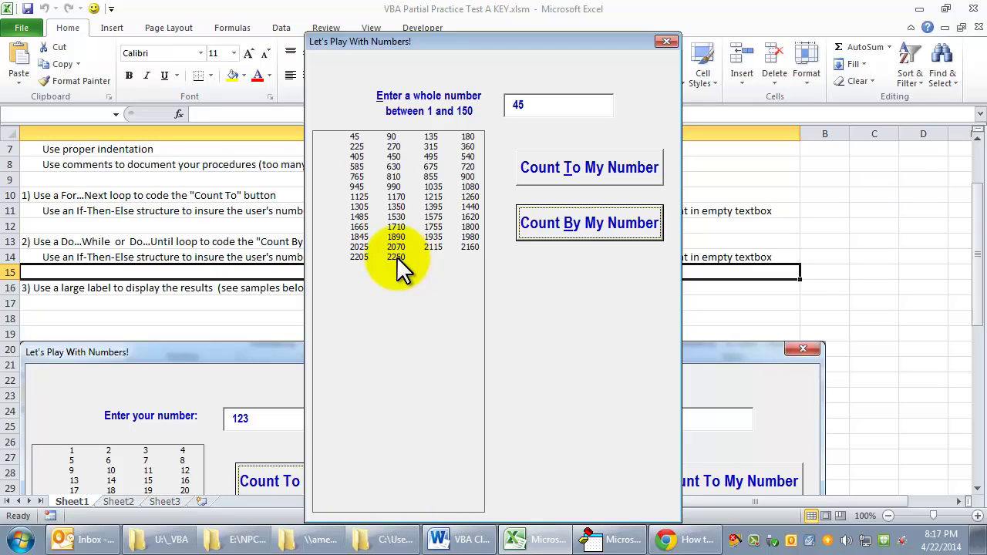
pyautogui.press('Tab')
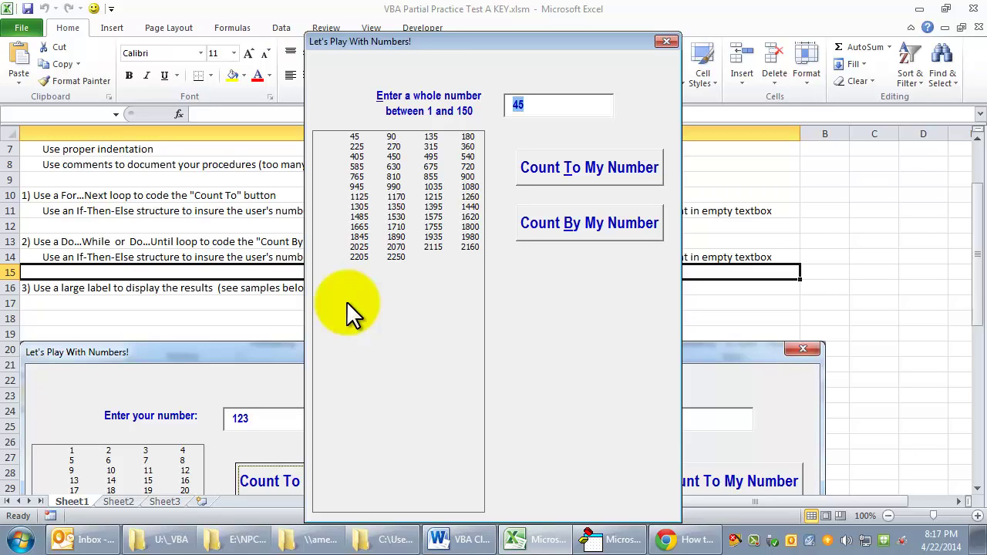
pyautogui.write('1000')
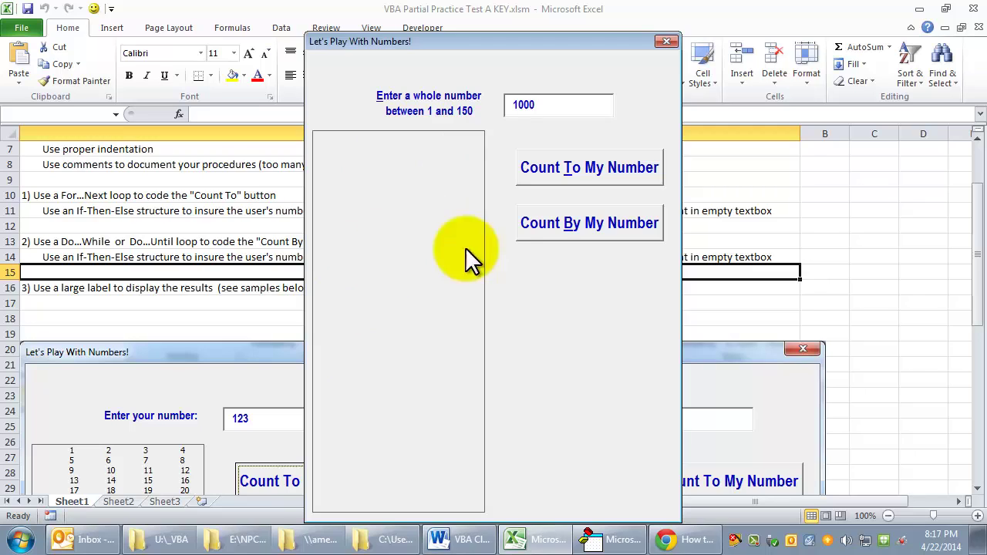
pyautogui.click(544, 226)
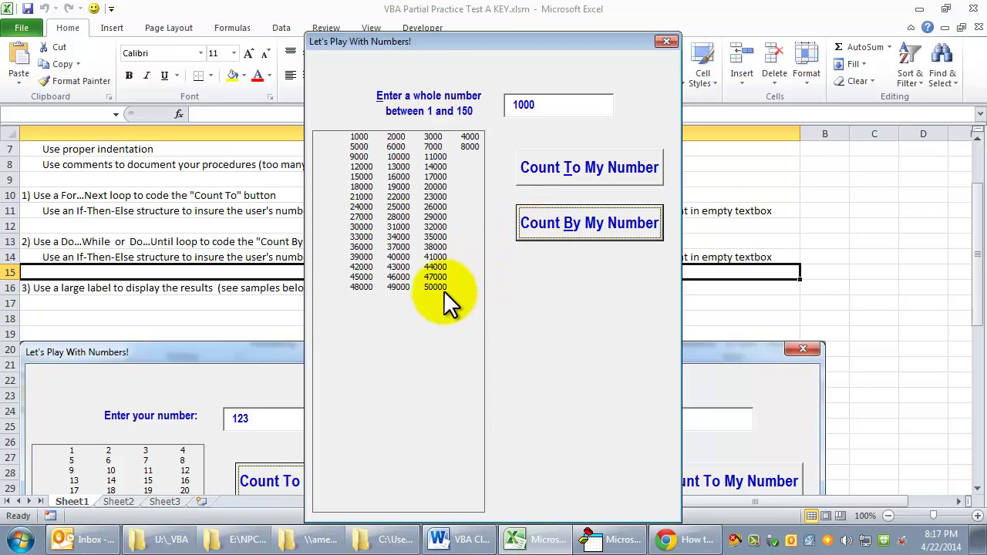
pyautogui.click(539, 105)
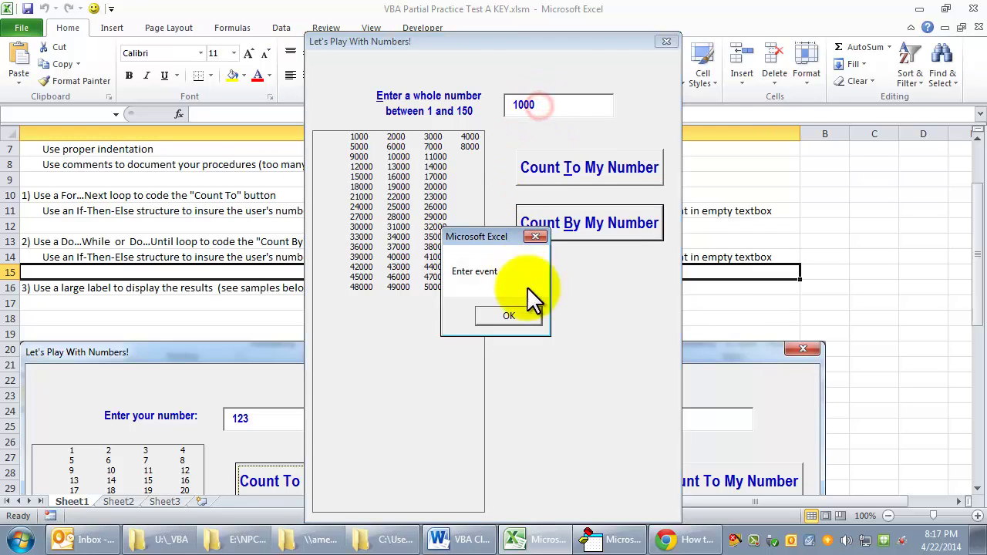
# Dismiss the Enter event message and delete the MsgBox "Enter event" line from txtNumber_Enter.
pyautogui.click(509, 315)
pyautogui.click(609, 538)
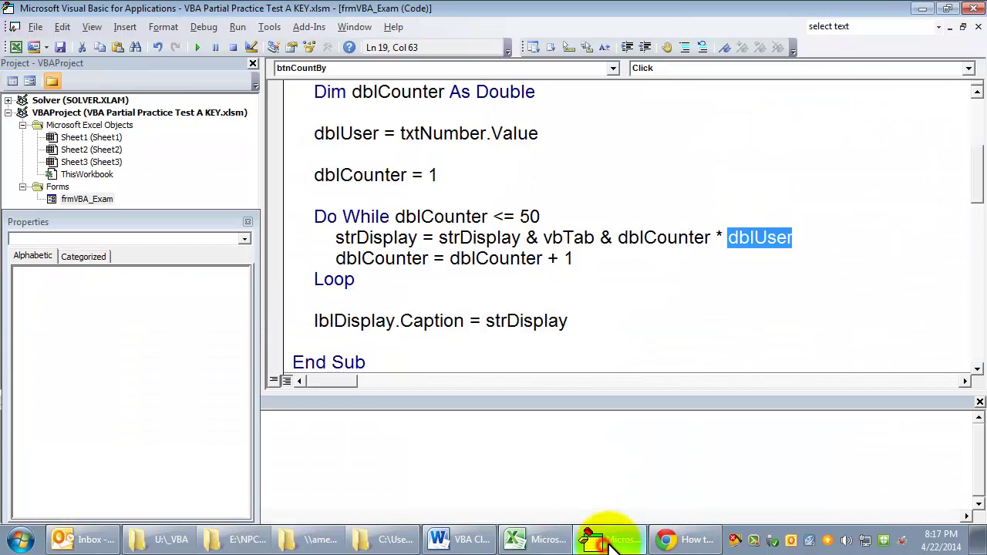
pyautogui.scroll(3, 593, 262)
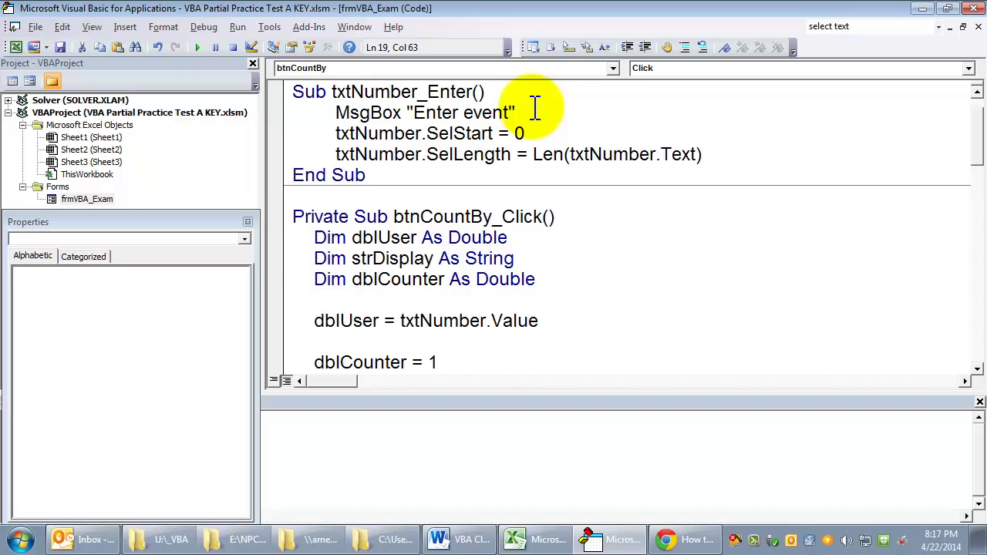
pyautogui.moveTo(517, 112); pyautogui.dragTo(276, 119)
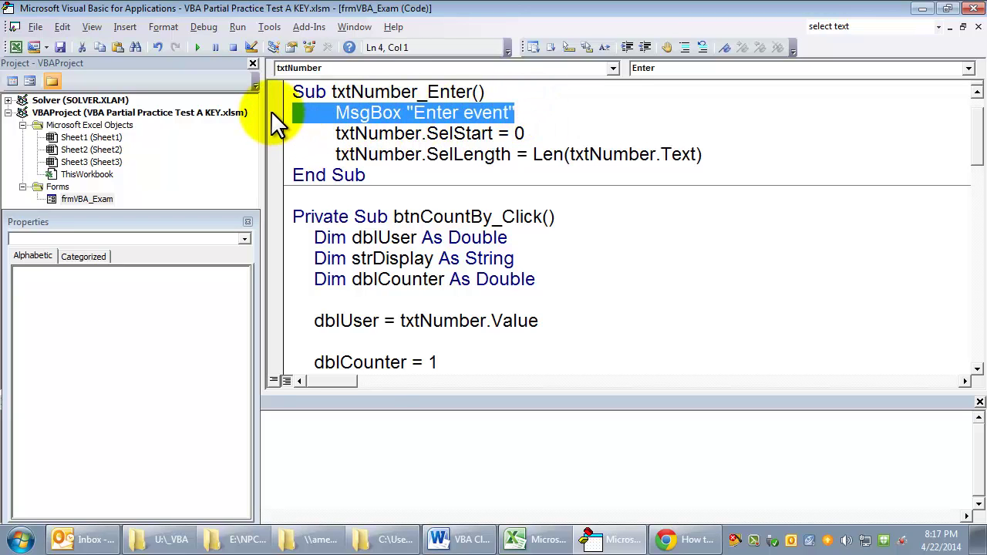
pyautogui.press('Delete')
pyautogui.press('BackSpace')
# Back on the form, Count By 10000 to list multiples up to 500000, then select the number.
pyautogui.hotkey('alt', 'Tab')
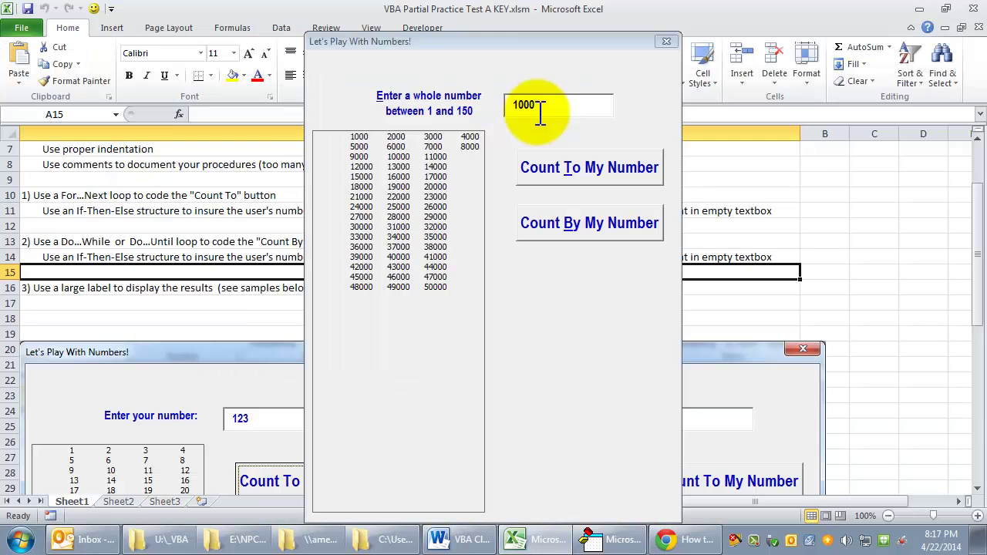
pyautogui.write('0')
pyautogui.click(632, 222)
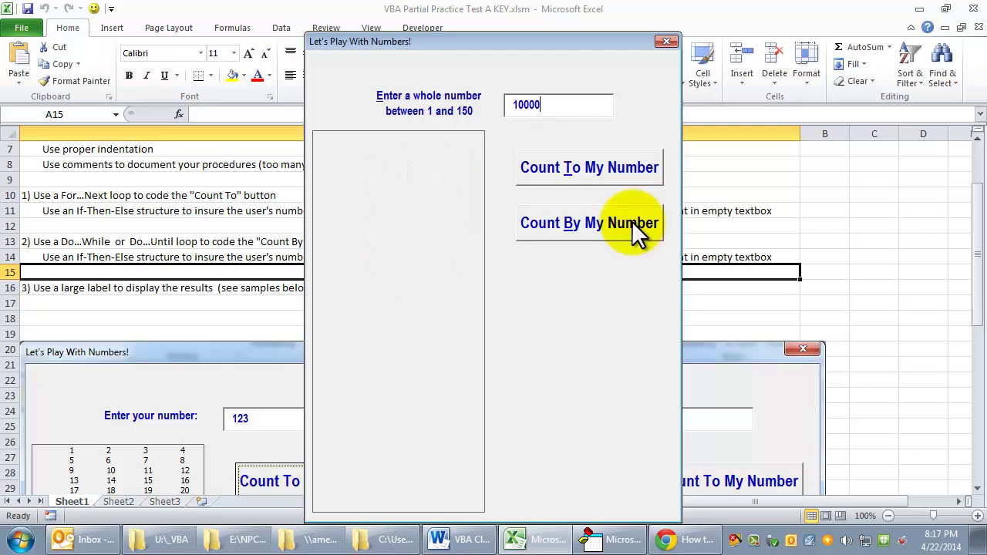
pyautogui.click(631, 222)
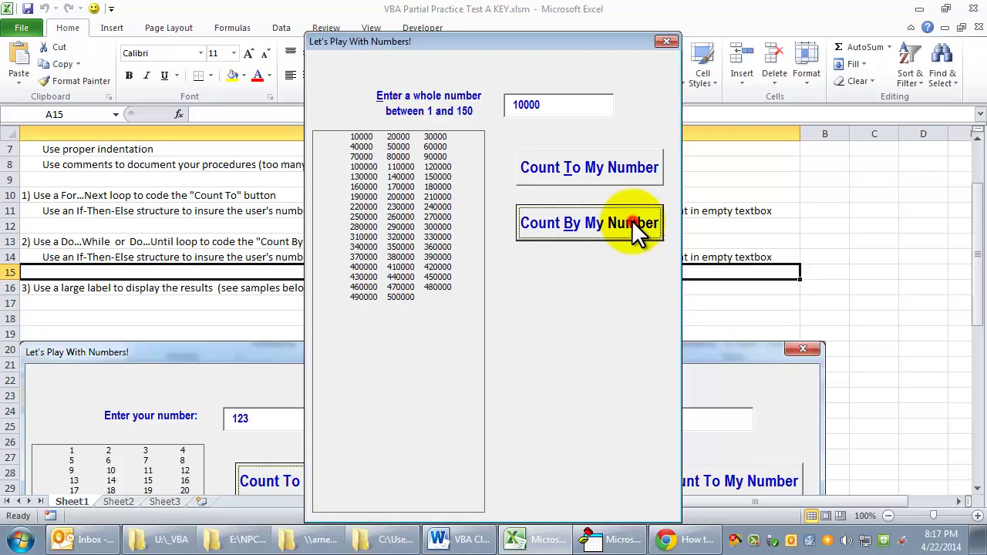
pyautogui.moveTo(561, 106); pyautogui.dragTo(481, 106)
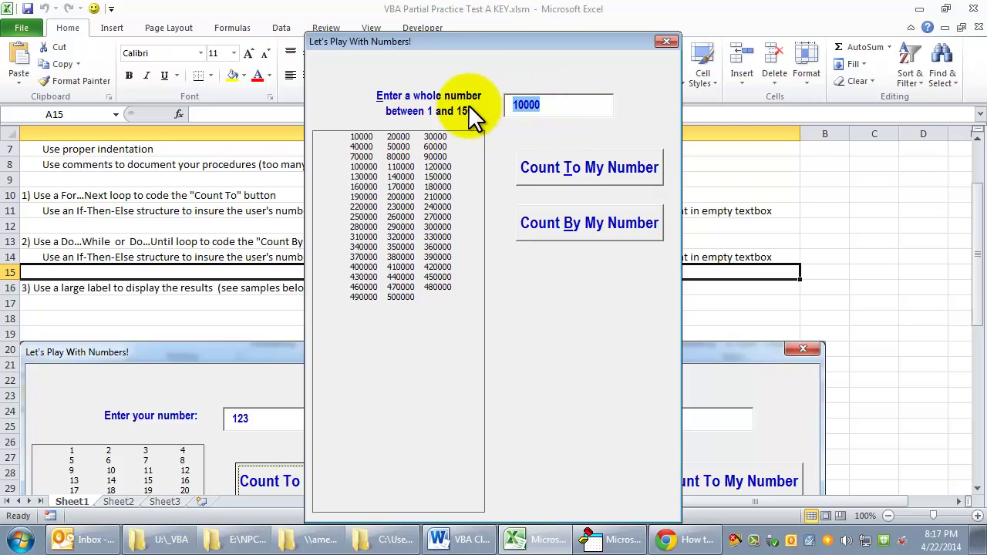
pyautogui.write('99')
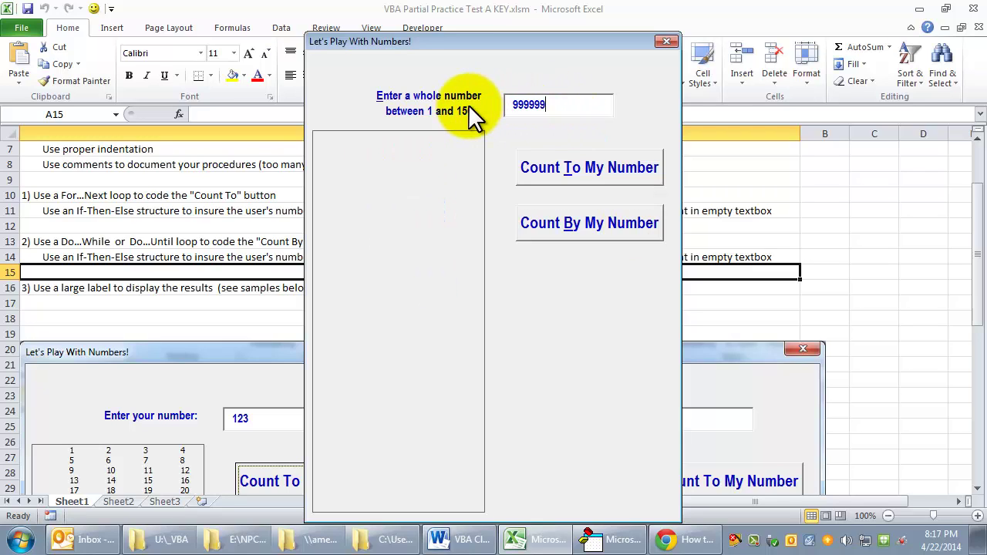
pyautogui.write('9999999999')
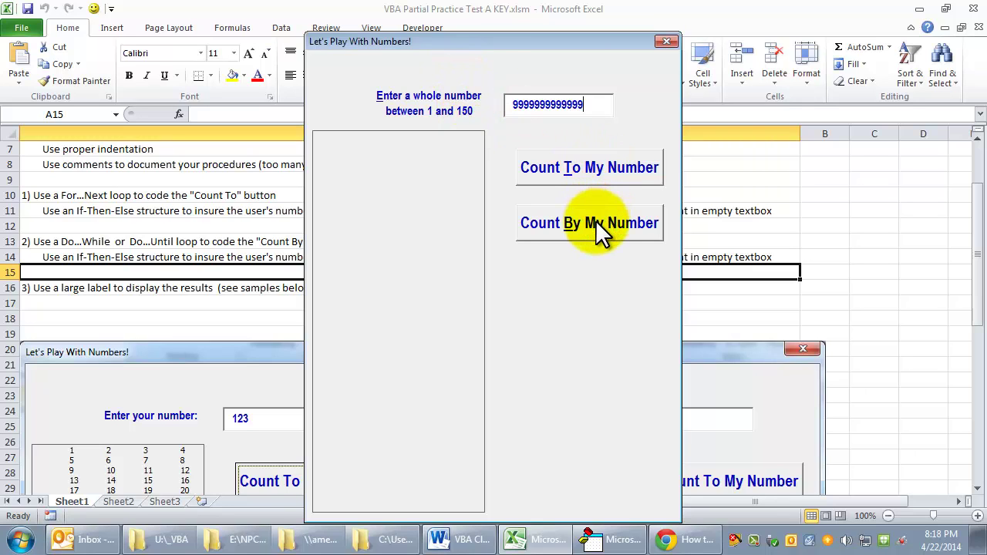
# Trigger the Overflow with Count To, debug to intUser = Val(txtNumber.Value), check intUser, and reset.
pyautogui.click(610, 164)
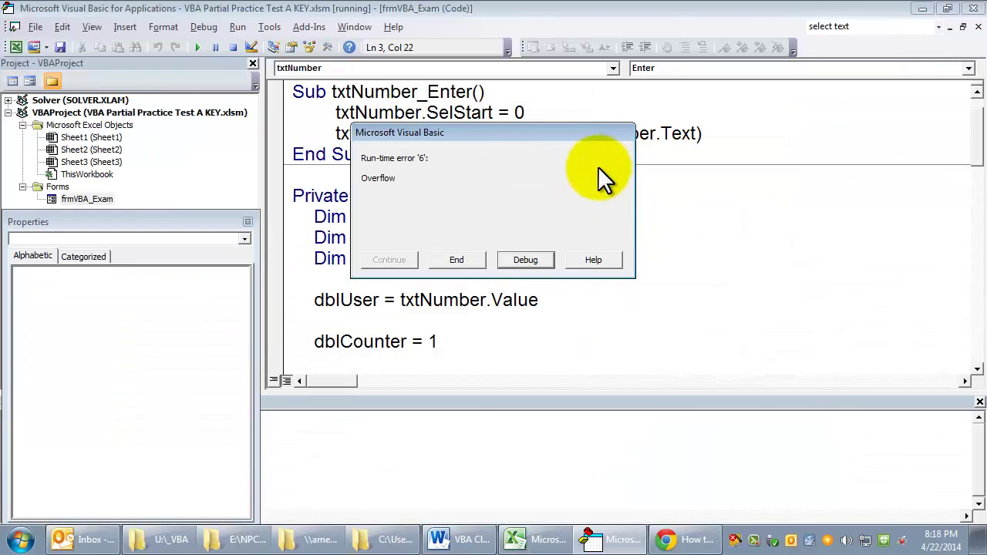
pyautogui.click(524, 259)
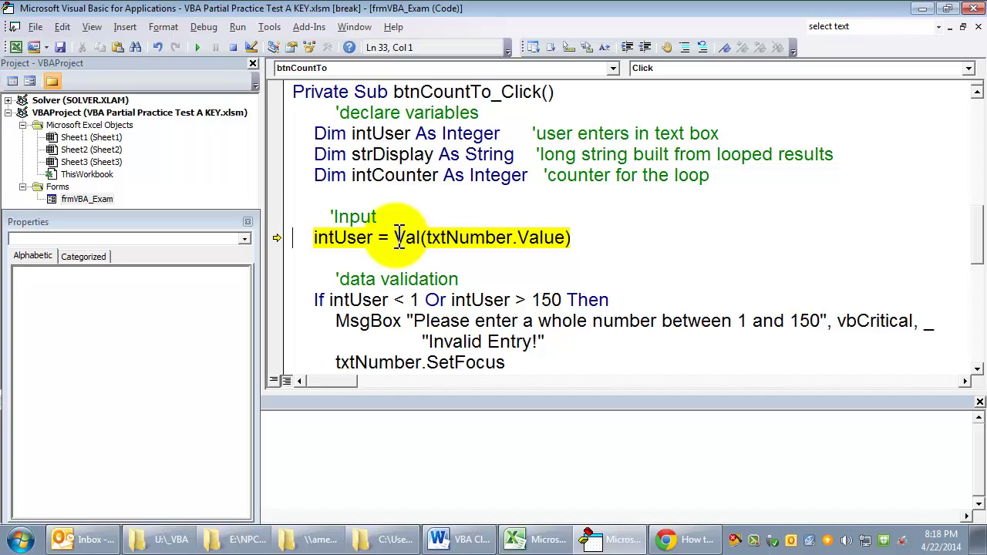
pyautogui.moveTo(342, 238)
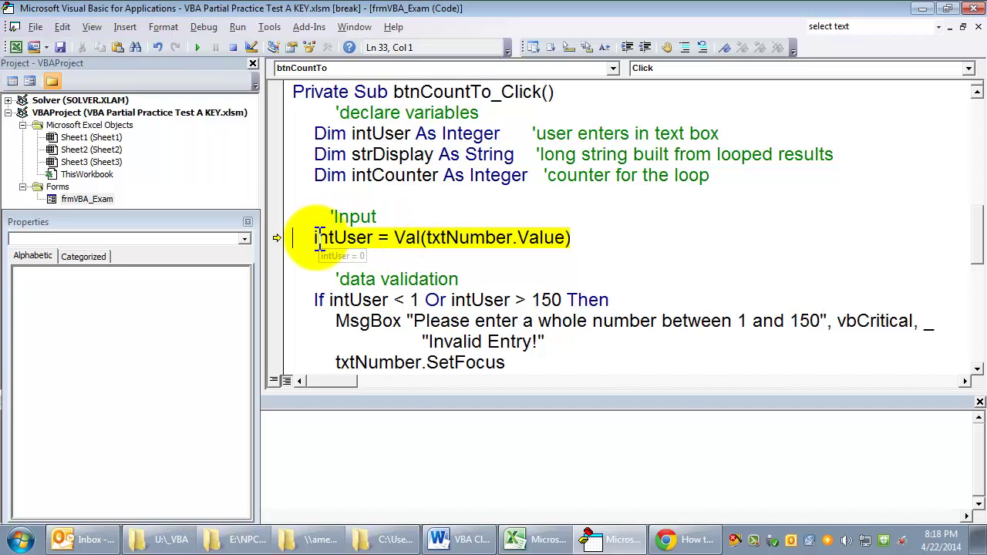
pyautogui.click(316, 237)
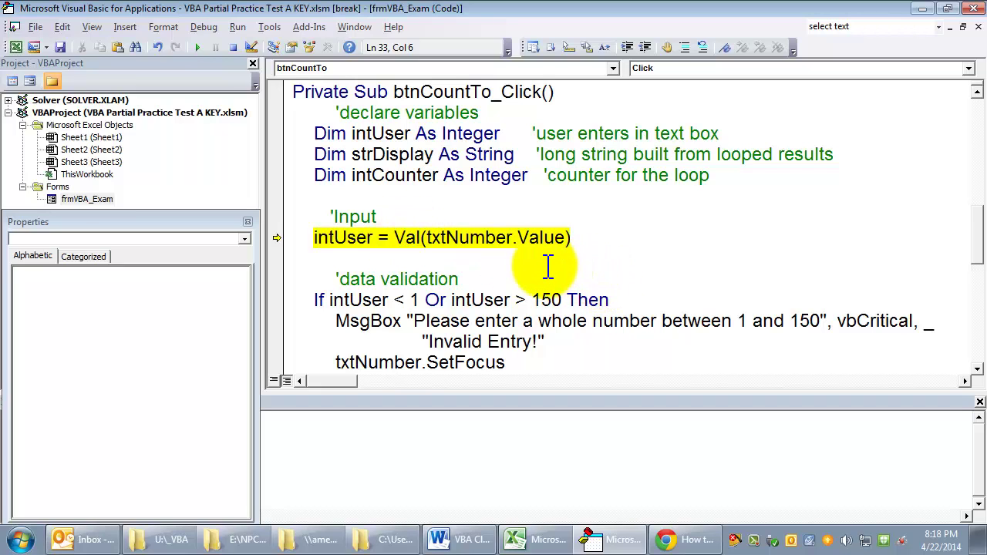
pyautogui.click(485, 237)
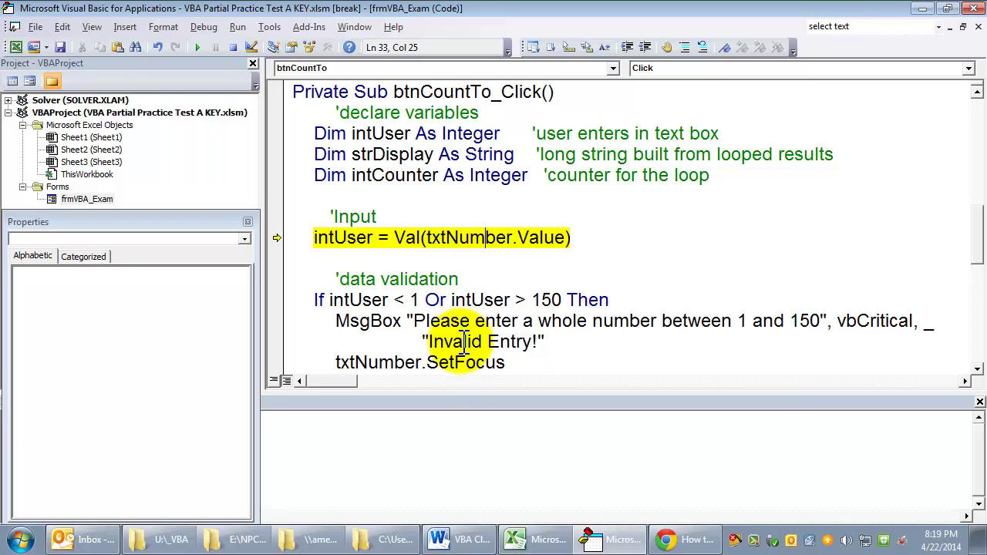
pyautogui.click(233, 47)
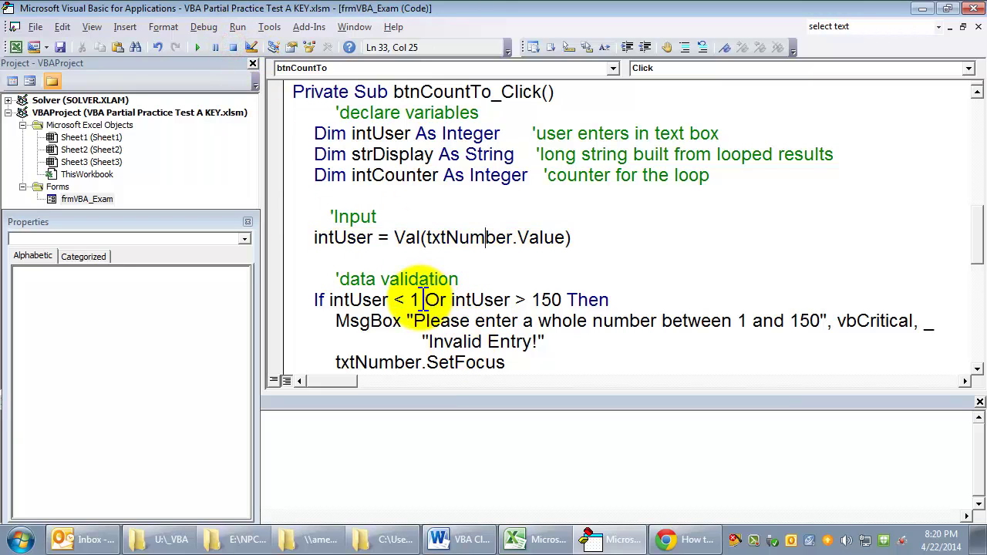
# Rerun the form and Count By the long string of nines, listing its multiples without overflow.
pyautogui.click(31, 82)
pyautogui.press('F5')
pyautogui.write('999')
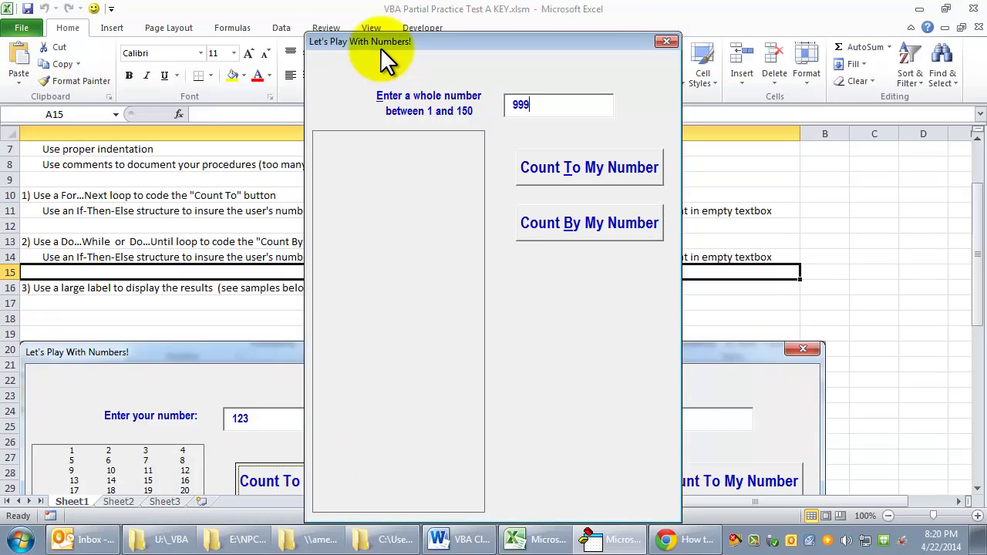
pyautogui.write('9999')
pyautogui.write('999')
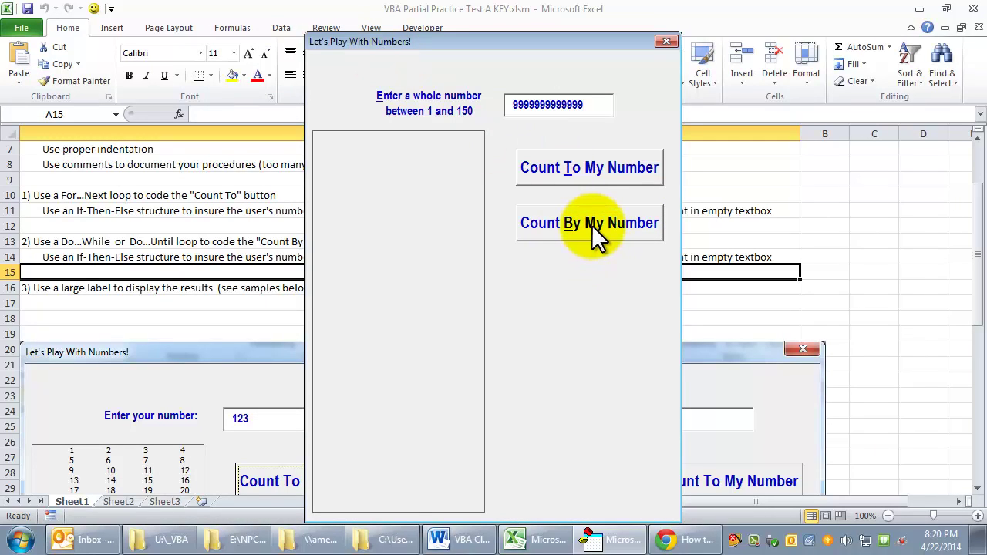
pyautogui.click(591, 224)
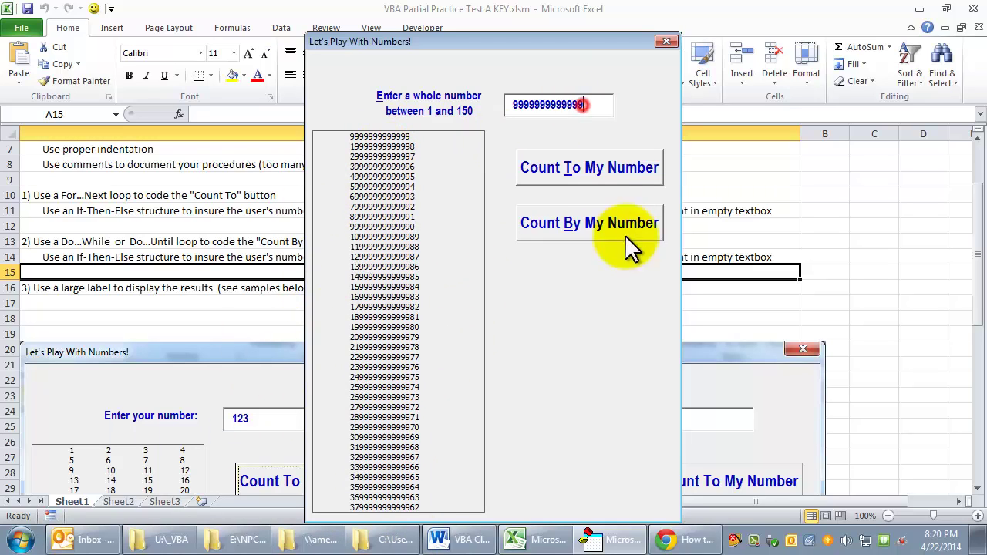
pyautogui.write('999999')
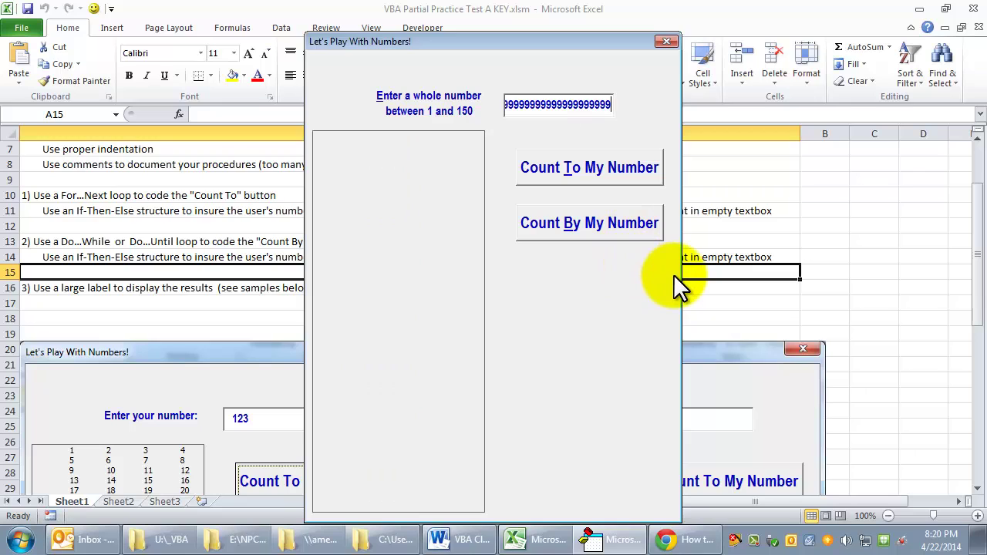
# List multiples of ever-longer numbers lengthened with 9s, reaching multiples up to 5E+186.
pyautogui.click(575, 223)
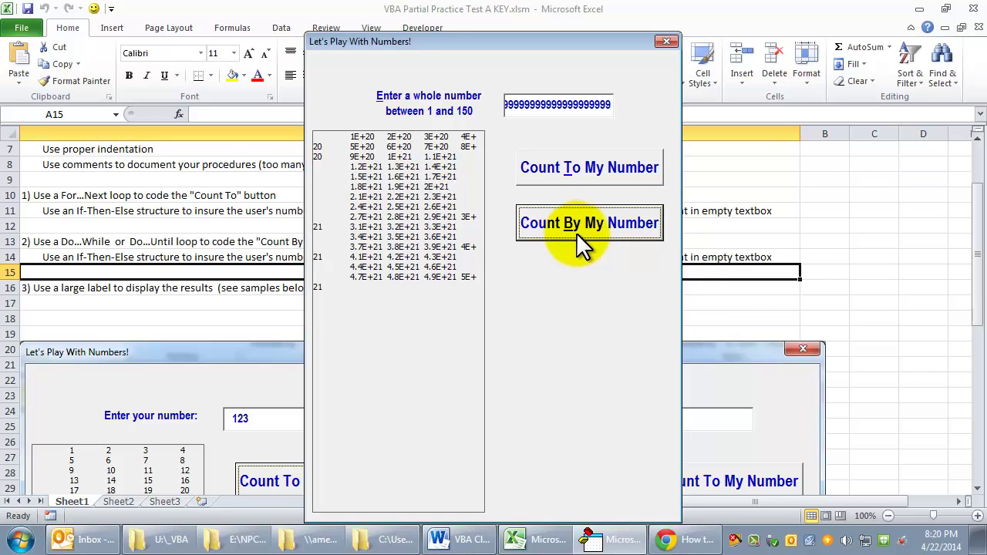
pyautogui.click(587, 105)
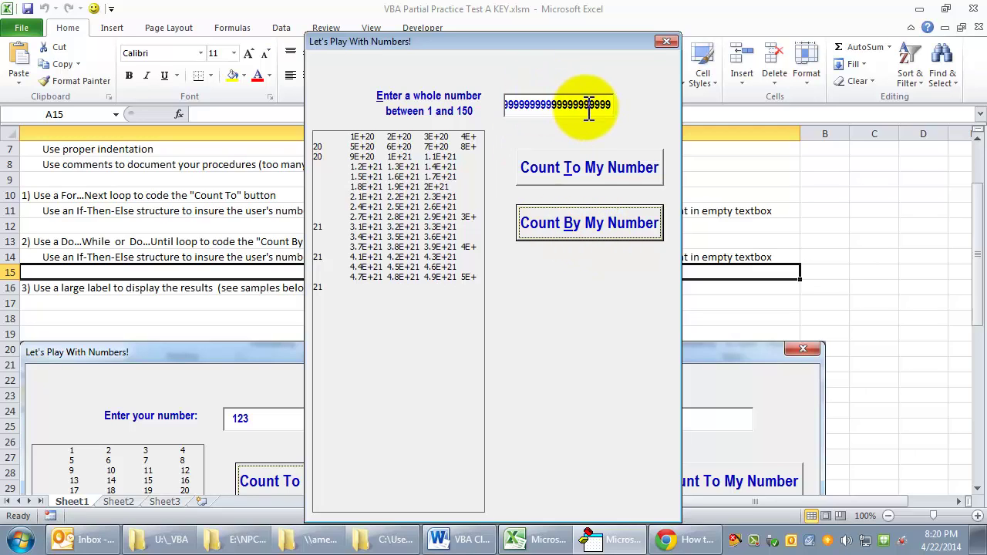
pyautogui.write('9')
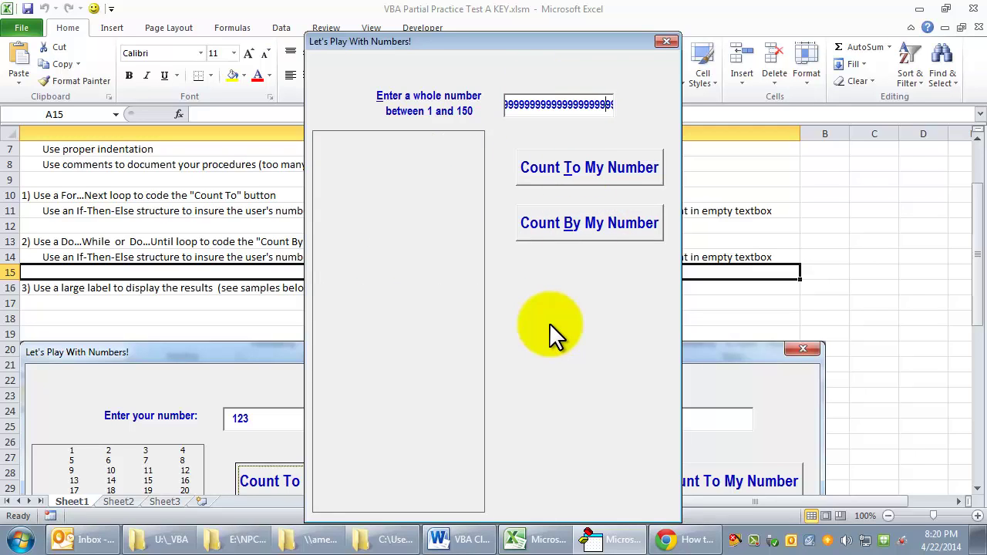
pyautogui.click(571, 228)
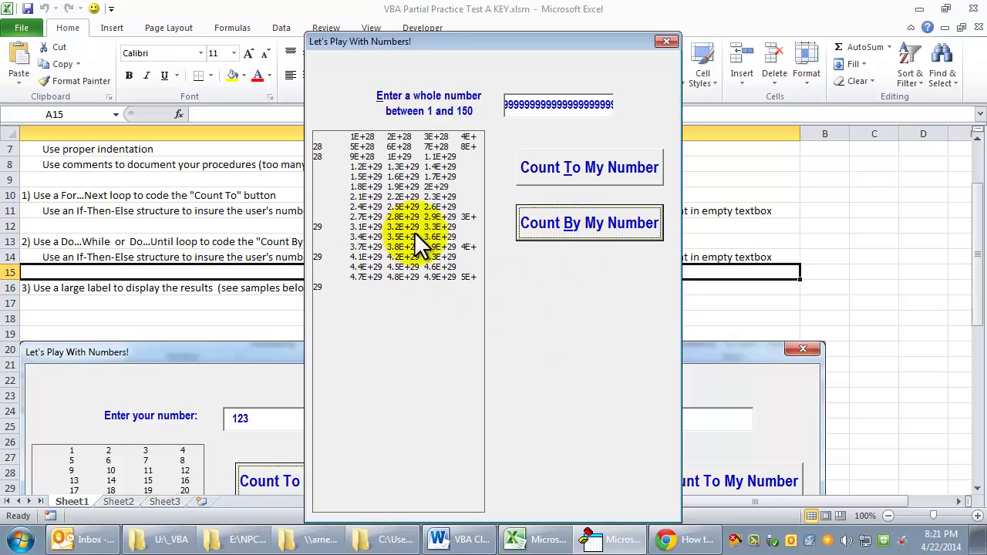
pyautogui.click(594, 106)
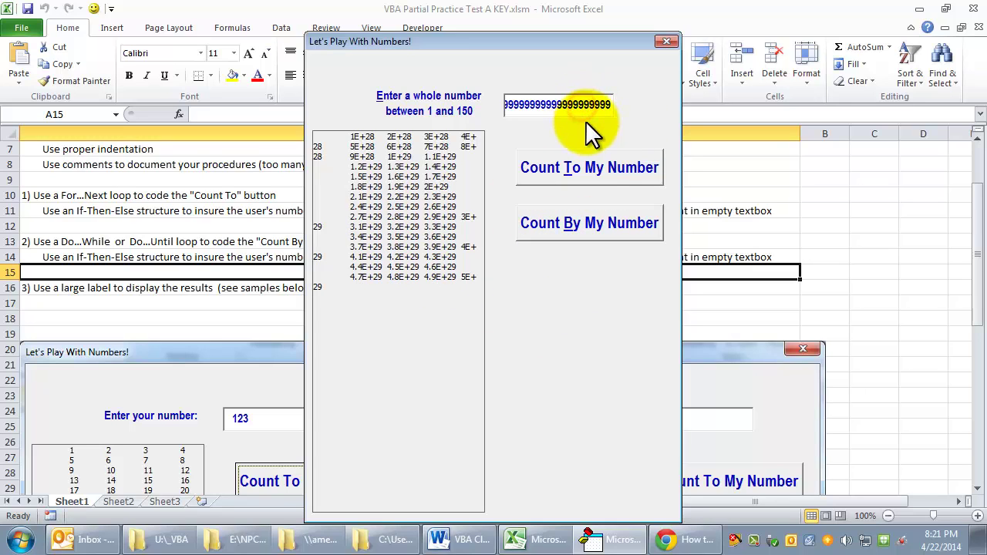
pyautogui.write('9')
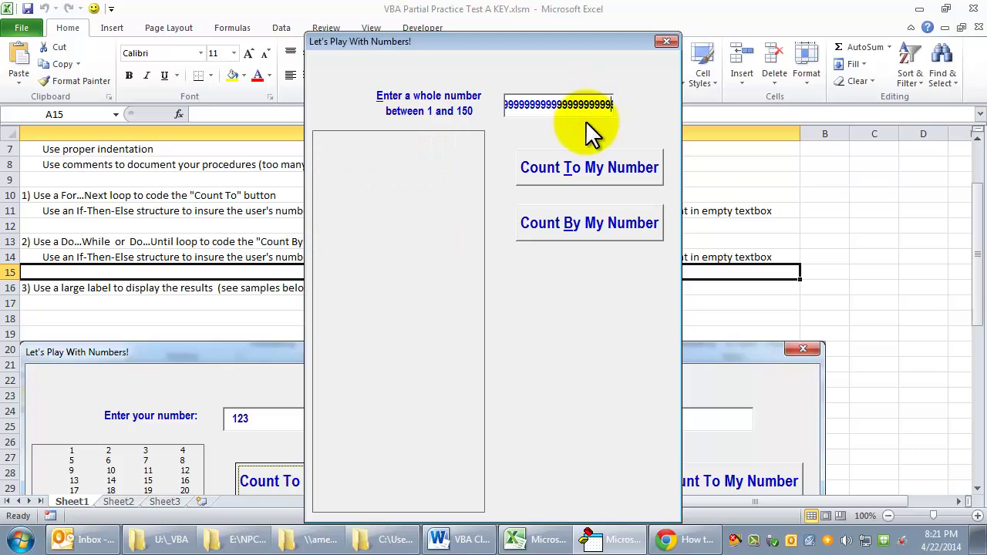
pyautogui.click(605, 223)
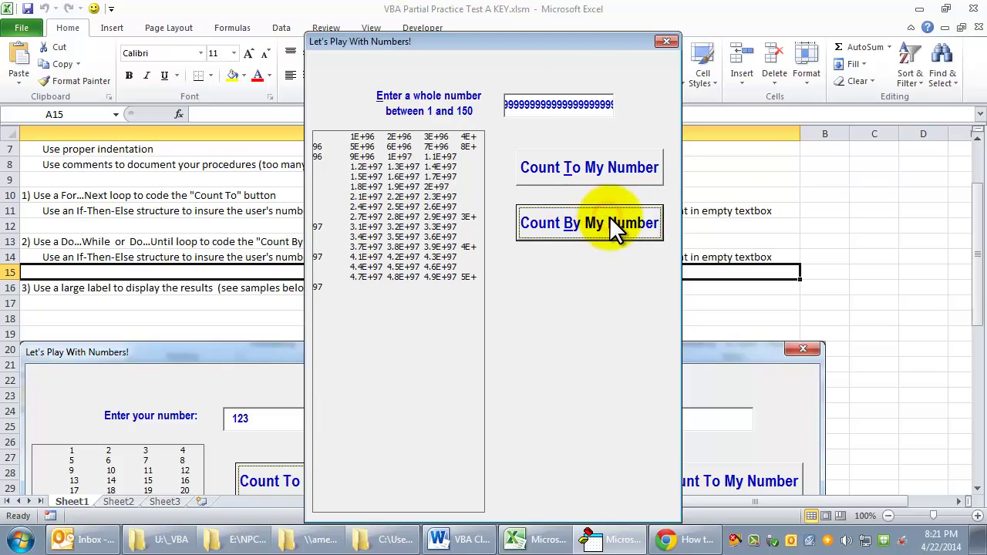
pyautogui.click(570, 105)
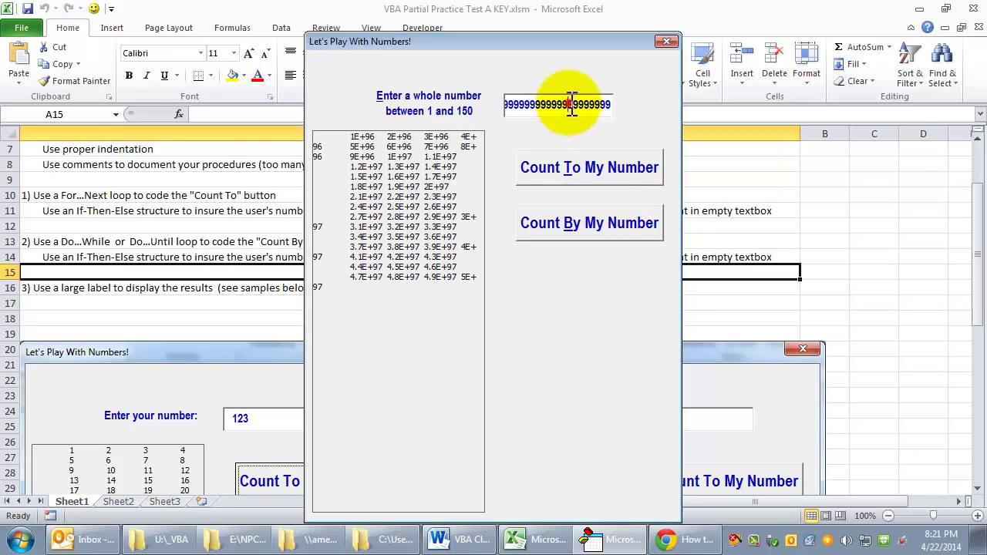
pyautogui.click(622, 174)
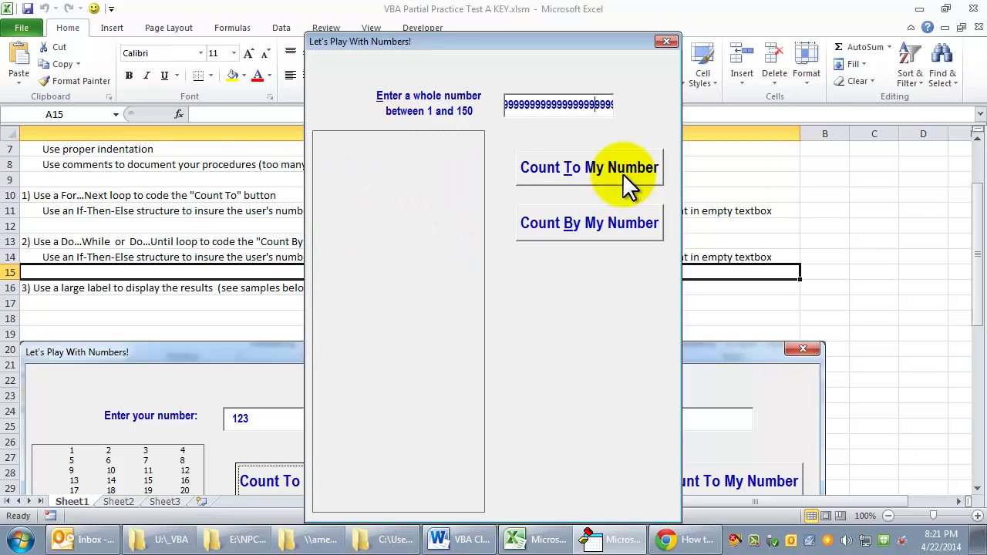
pyautogui.click(611, 224)
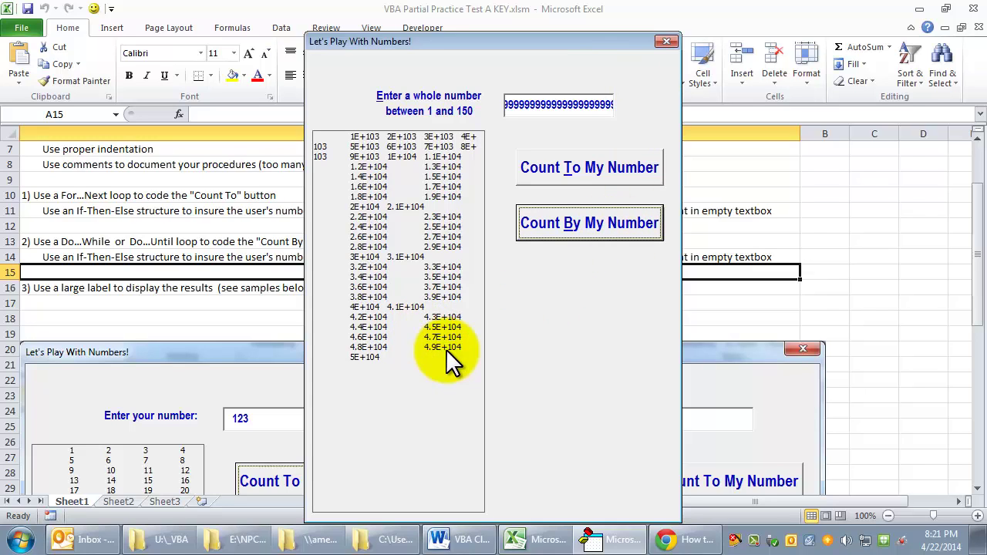
pyautogui.click(553, 105)
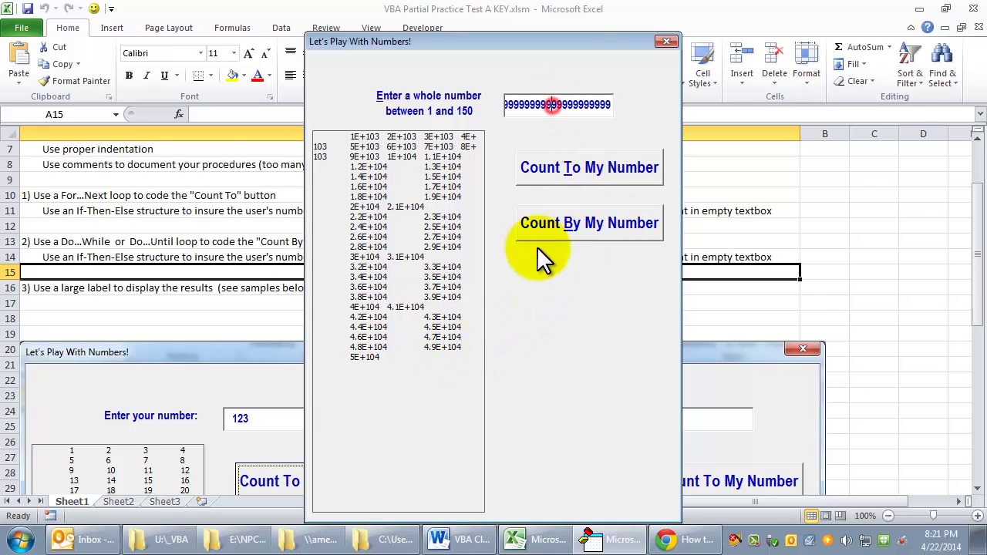
pyautogui.write('9')
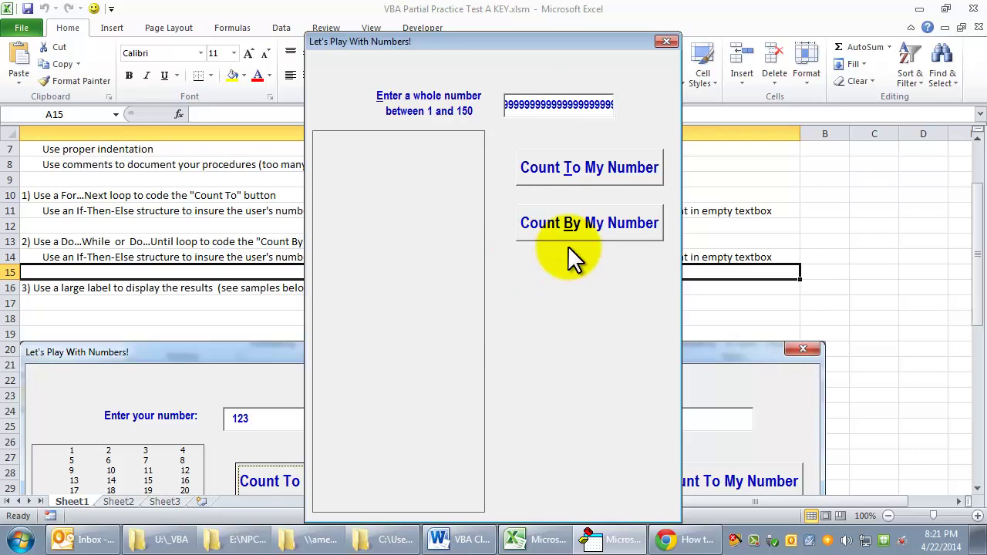
pyautogui.click(573, 223)
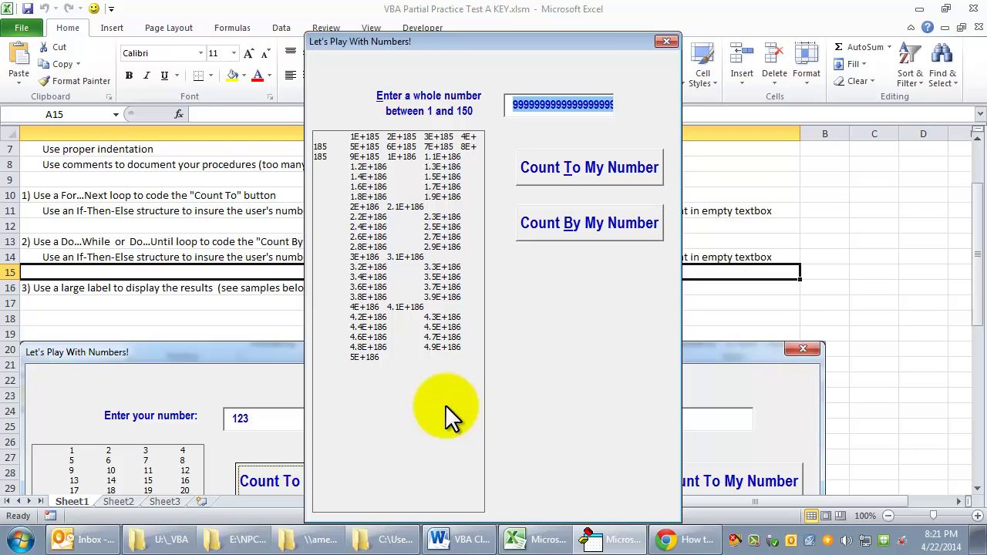
pyautogui.write('48')
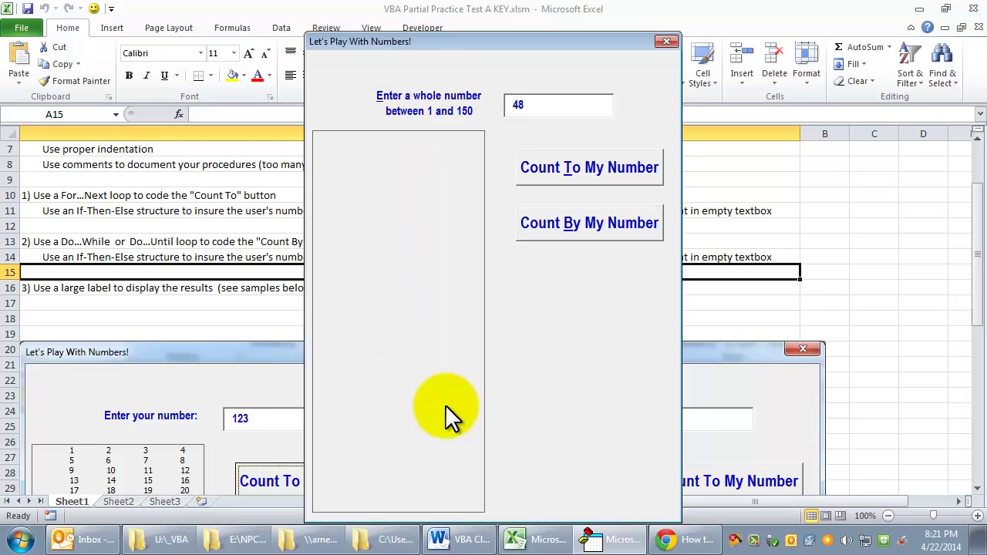